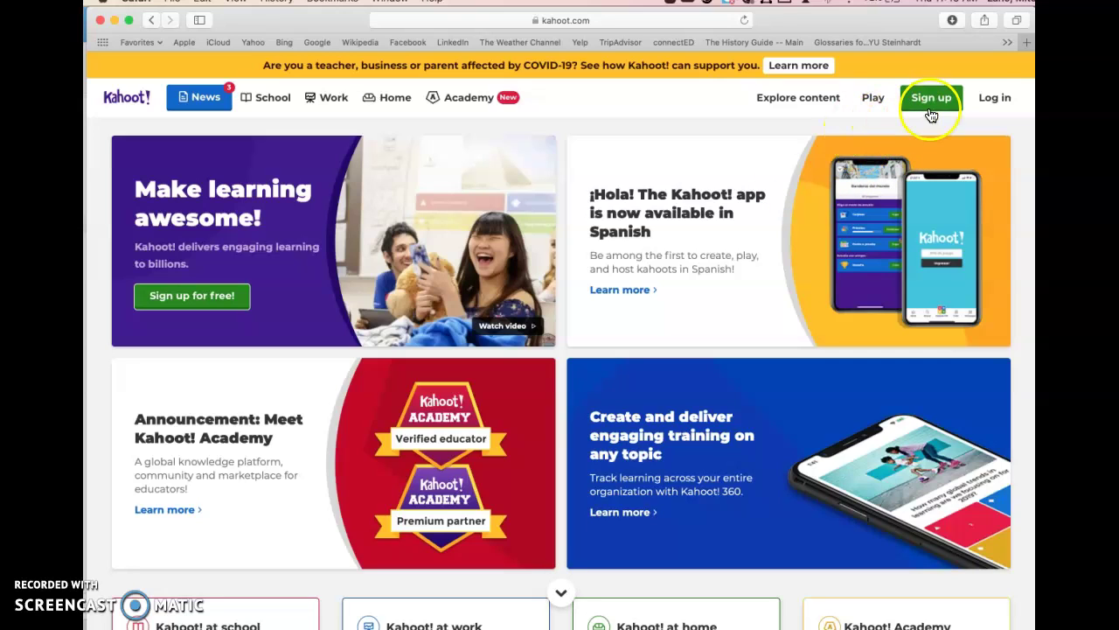
Sign in to Kahoot! using the saved login suggestion.
left_click(993, 102)
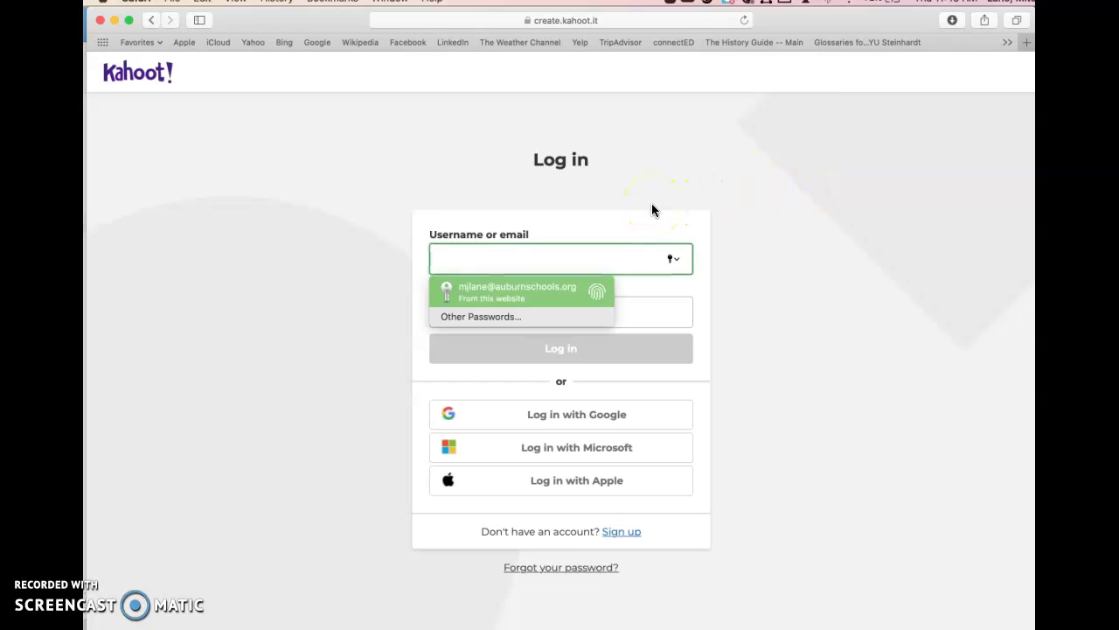
key("Return")
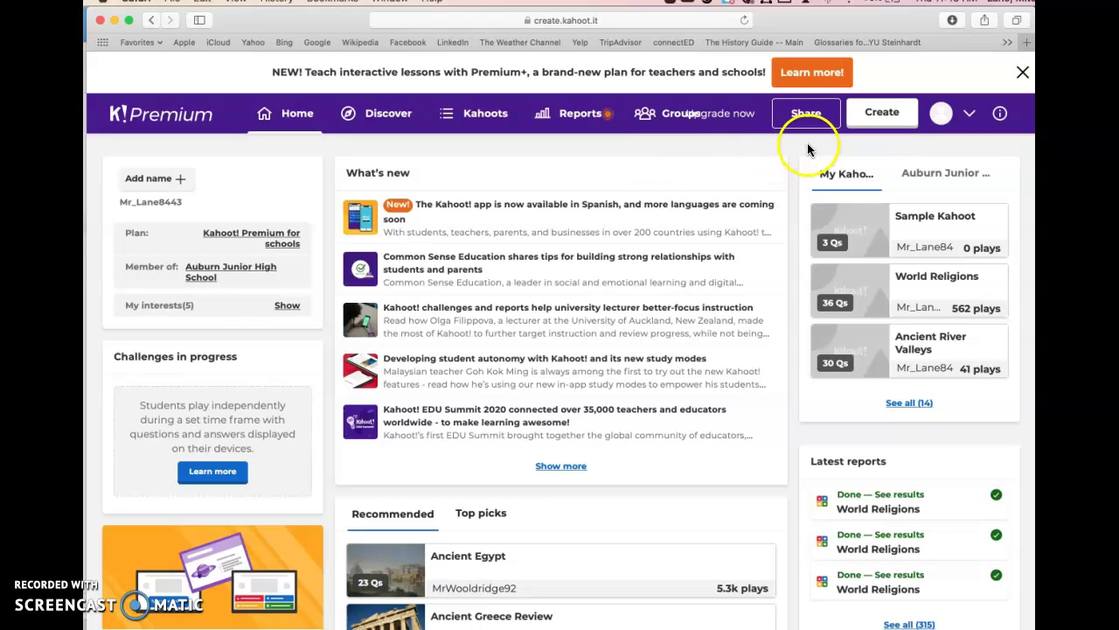
Create a new blank kahoot from the Create menu.
left_click(883, 119)
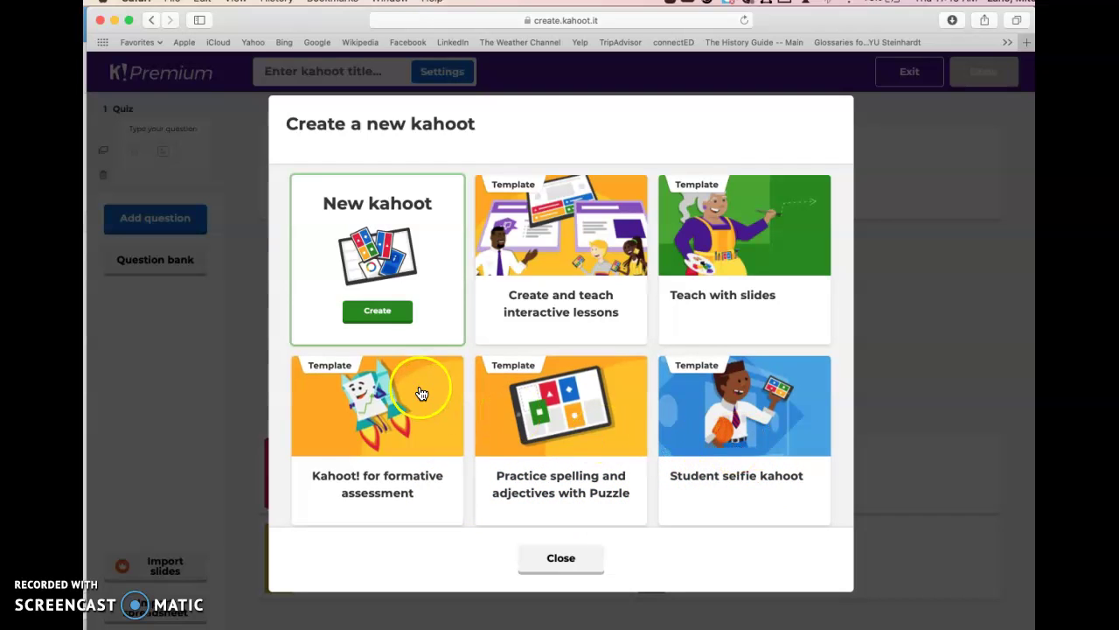
left_click(381, 315)
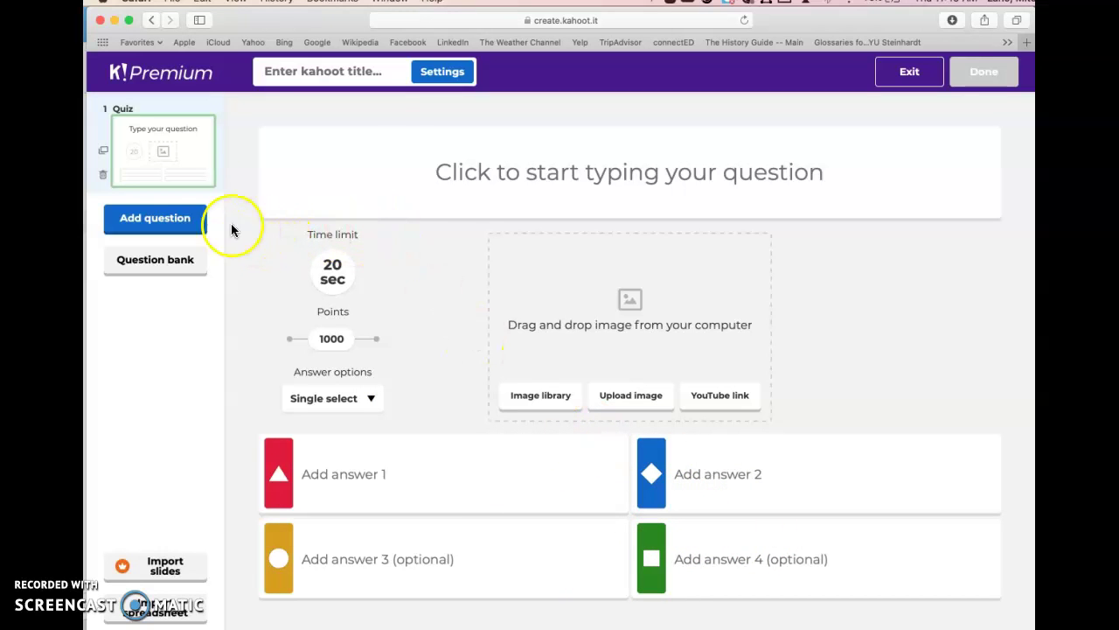
left_click(174, 224)
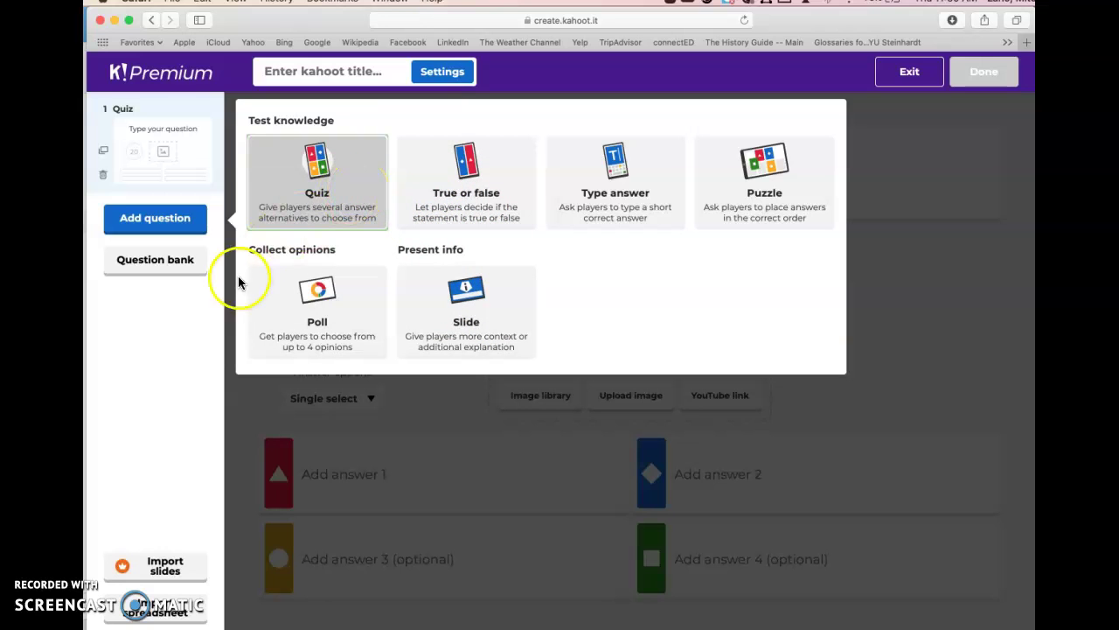
left_click(165, 307)
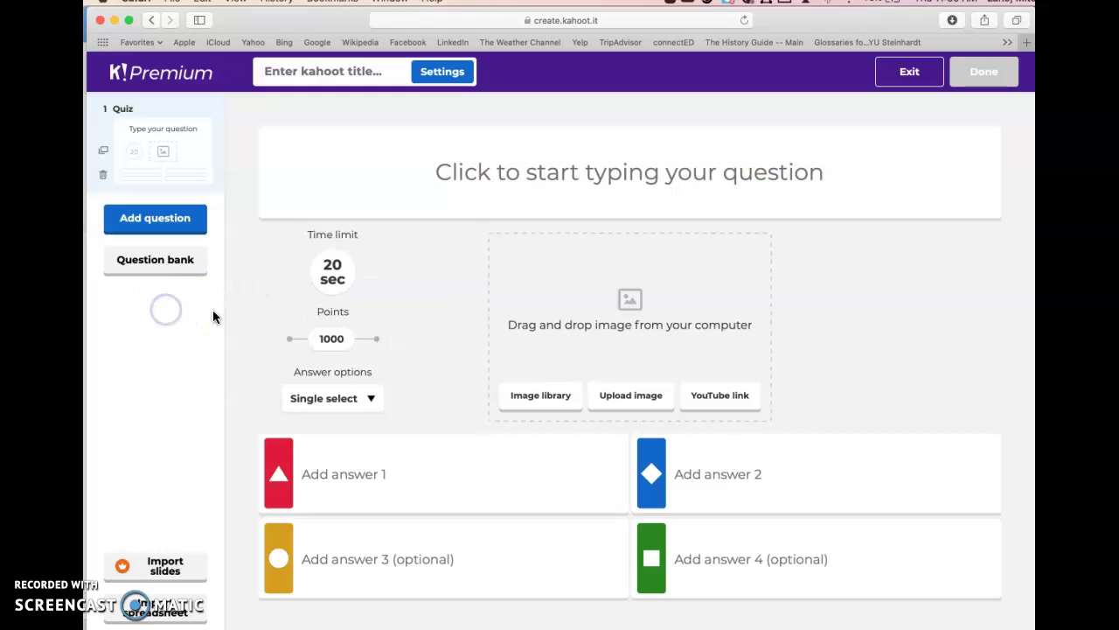
Enter the first question 'What city was the educational center of ancient Greece?'.
left_click(508, 170)
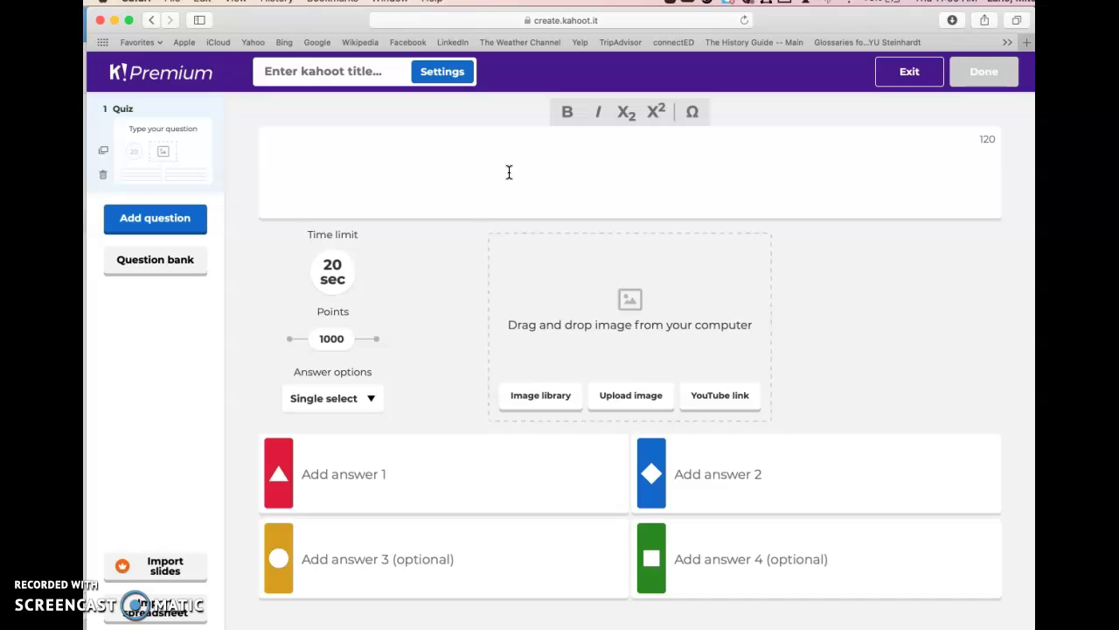
type("What ")
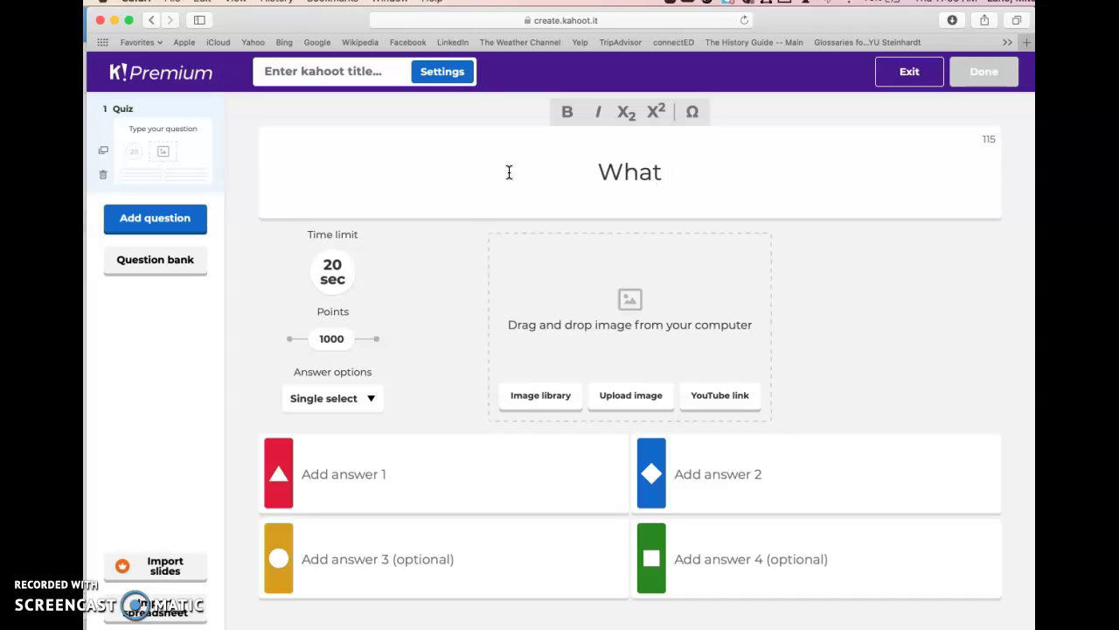
type("city was the")
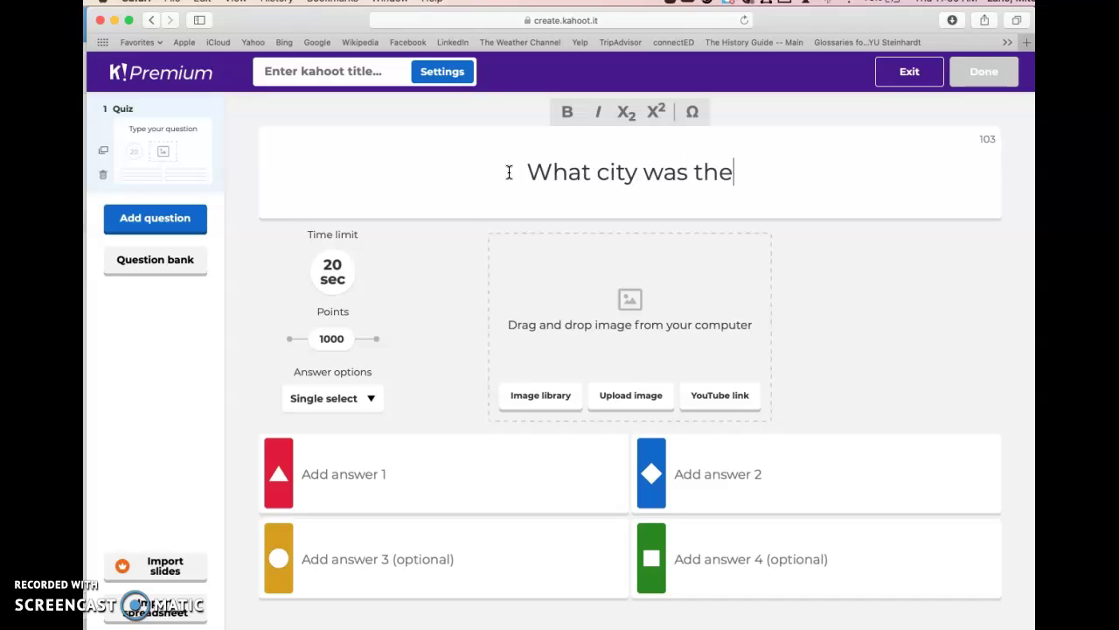
type(" educationa")
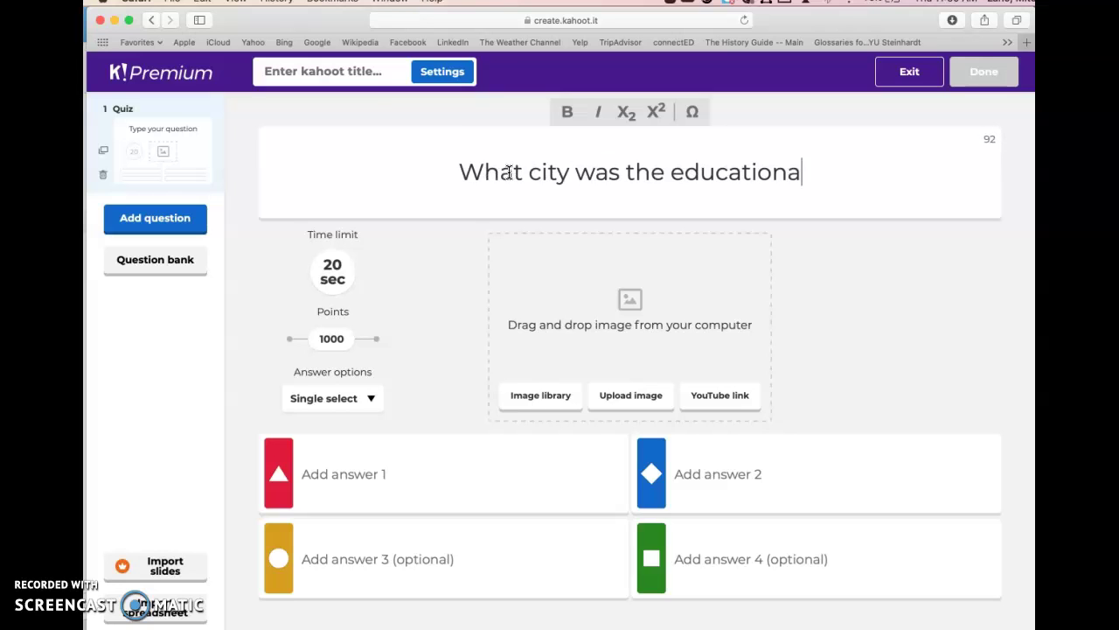
type("l center of")
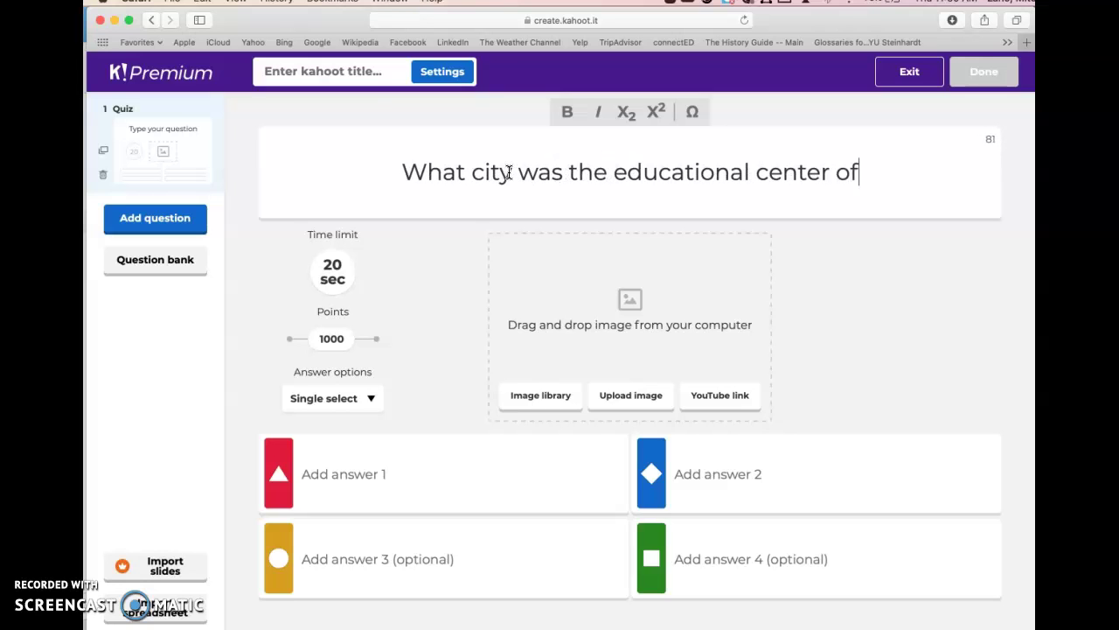
type(" ancient ")
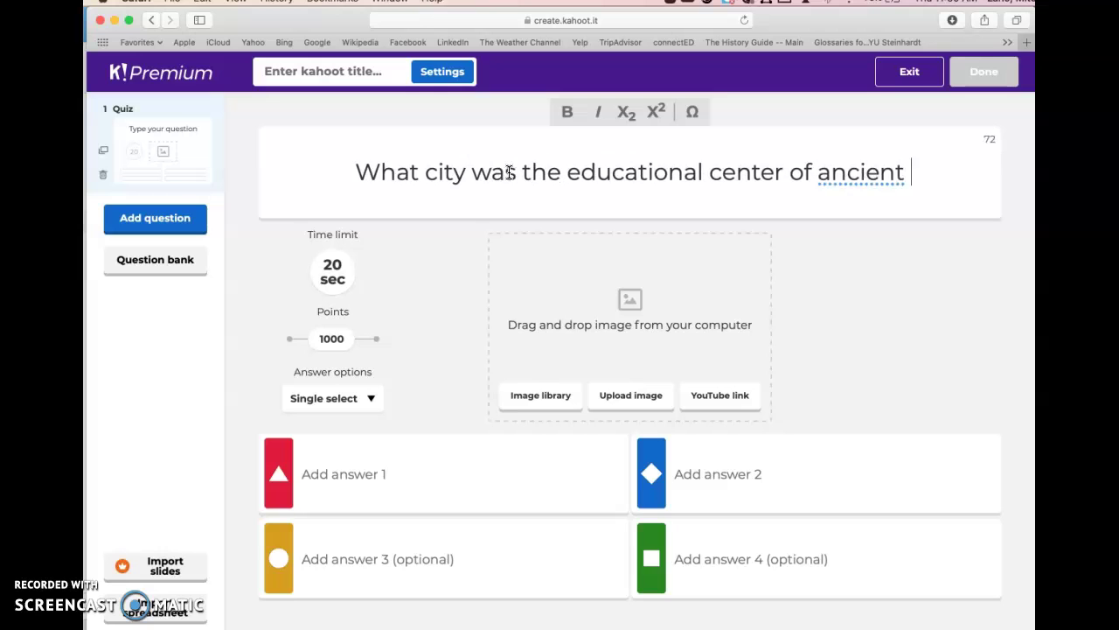
type("Greece?")
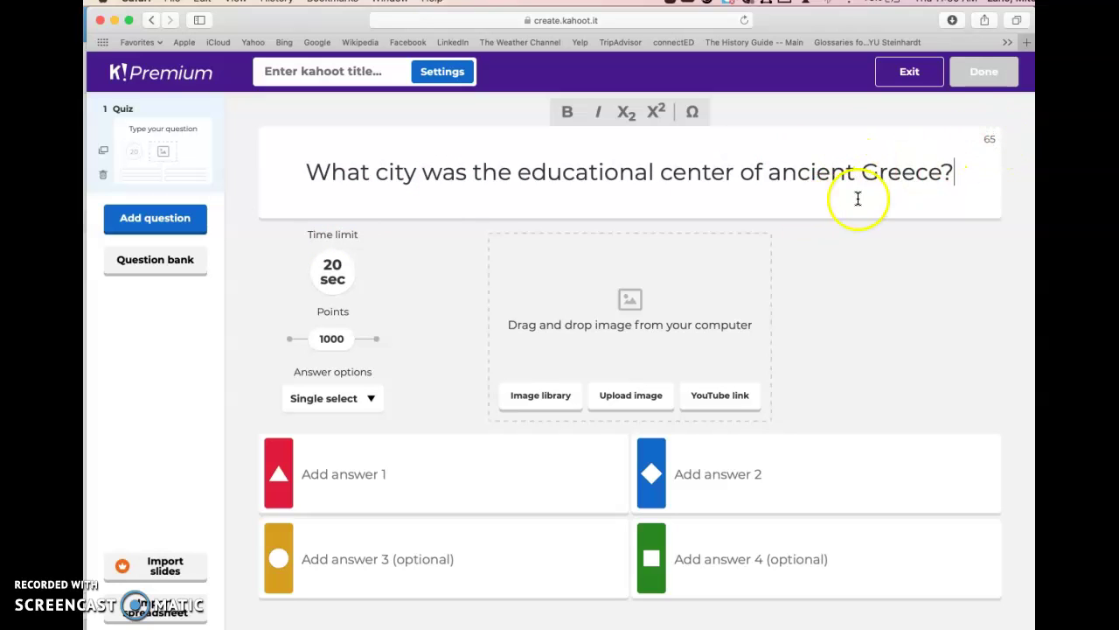
Fill in answers Athens, Sparta, Corinth and Thebes, marking Athens as correct.
left_click(368, 485)
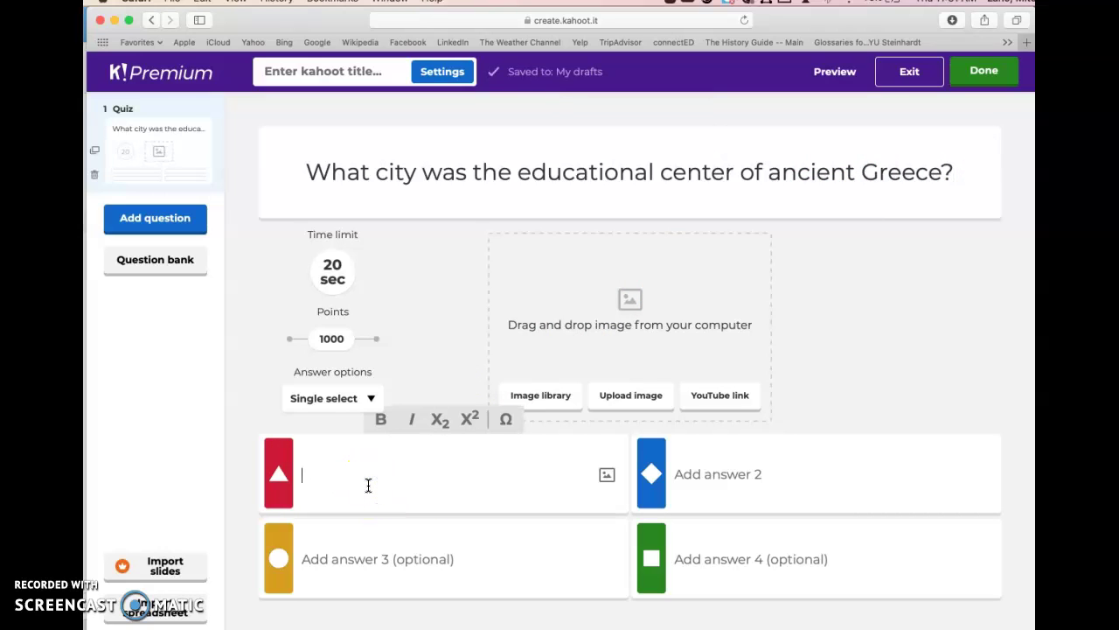
type("Athens")
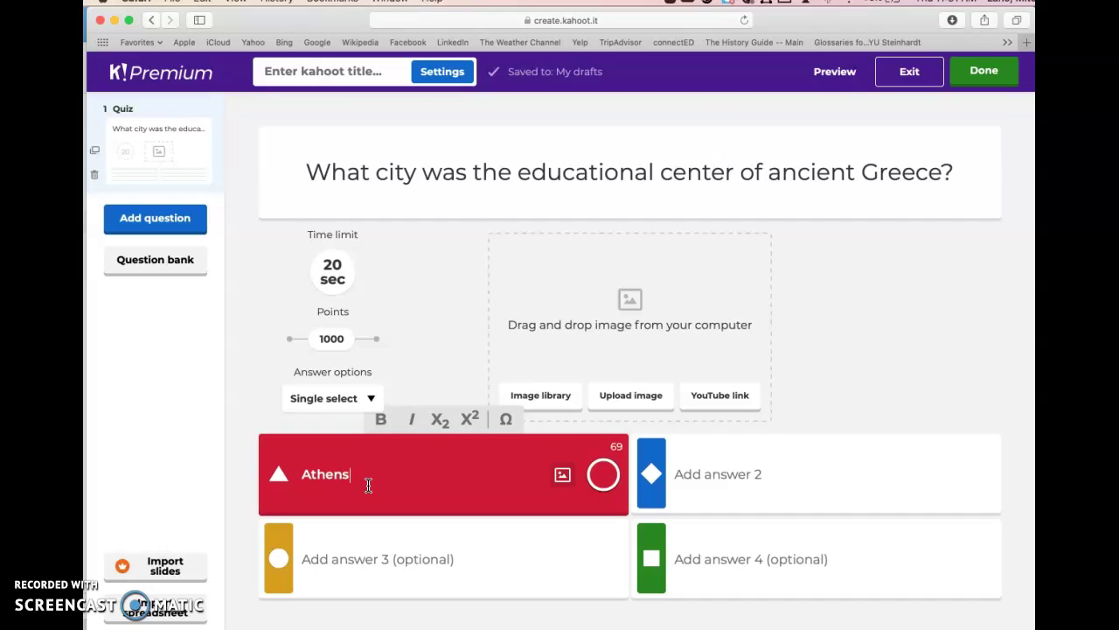
key("Tab")
type("Sparta")
key("Tab")
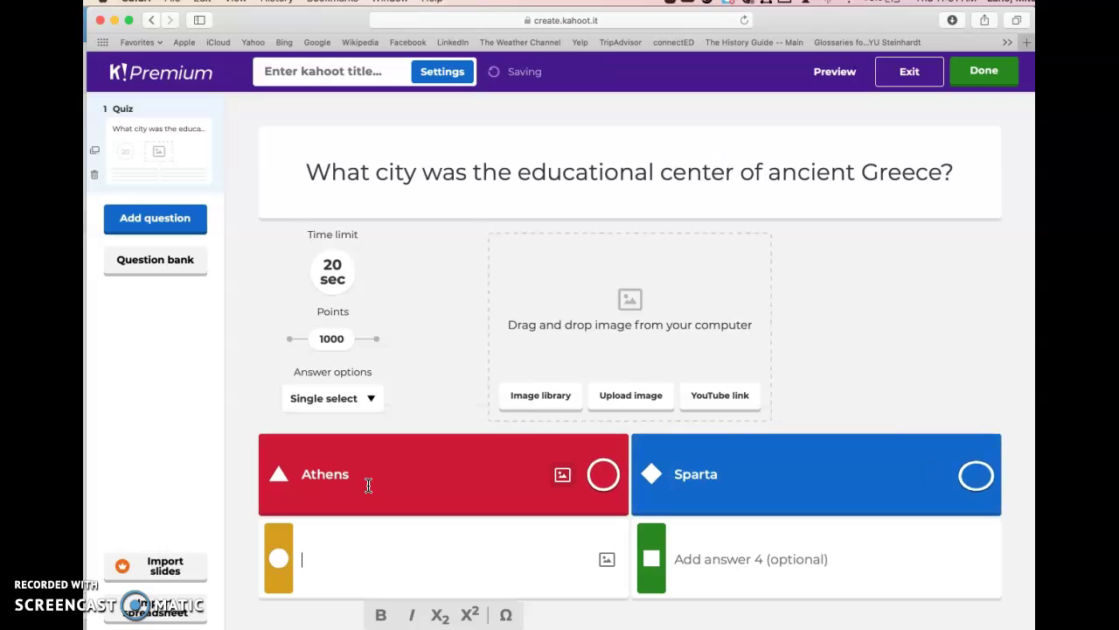
type("Coritn")
key("BackSpace")
key("BackSpace")
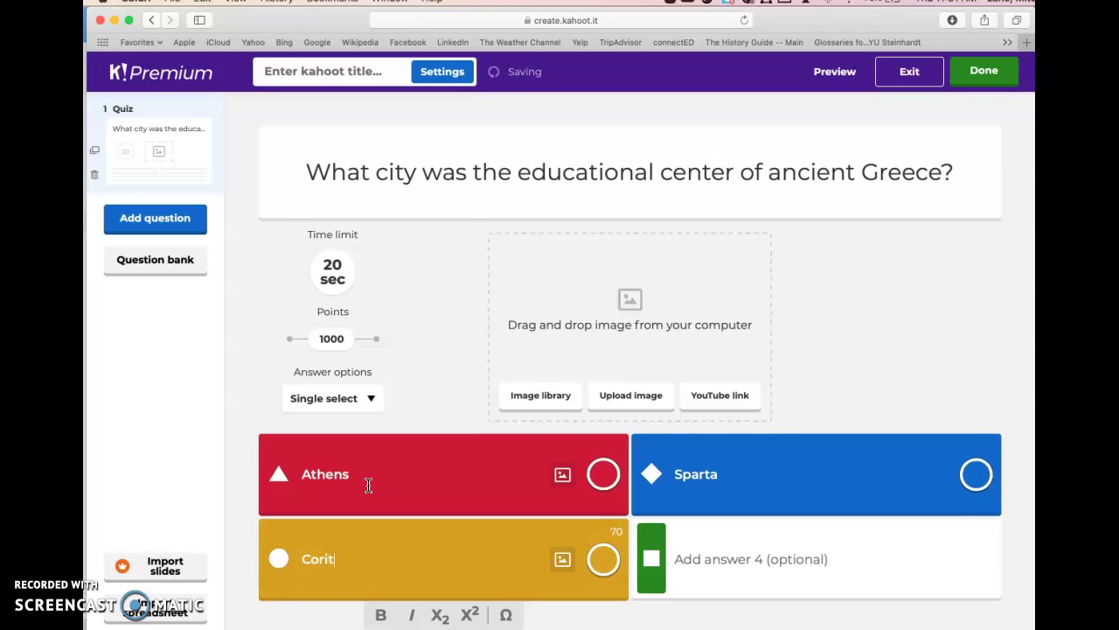
type("nth")
key("Tab")
type("The")
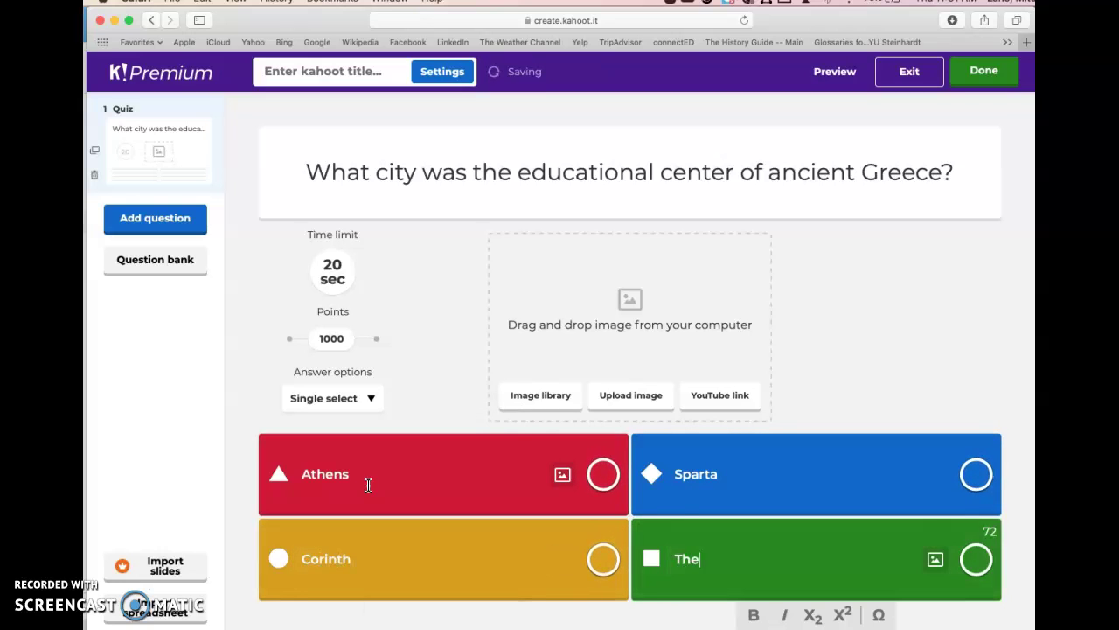
type("bes")
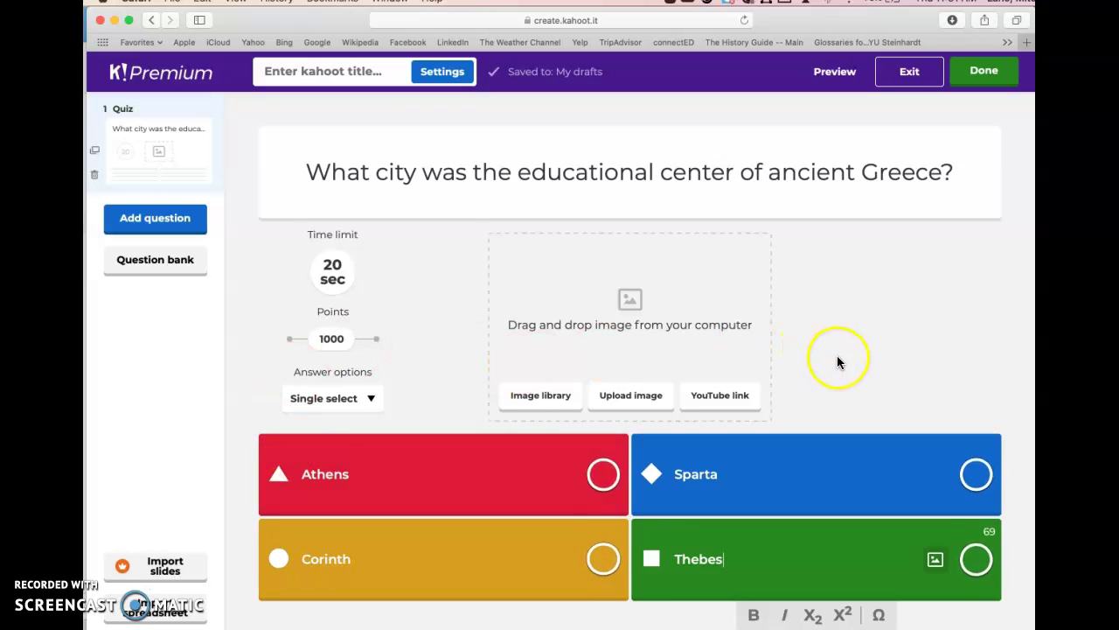
left_click(603, 474)
Confirm Athens as correct, keeping the 20 sec time limit and 1000 points.
left_click(605, 479)
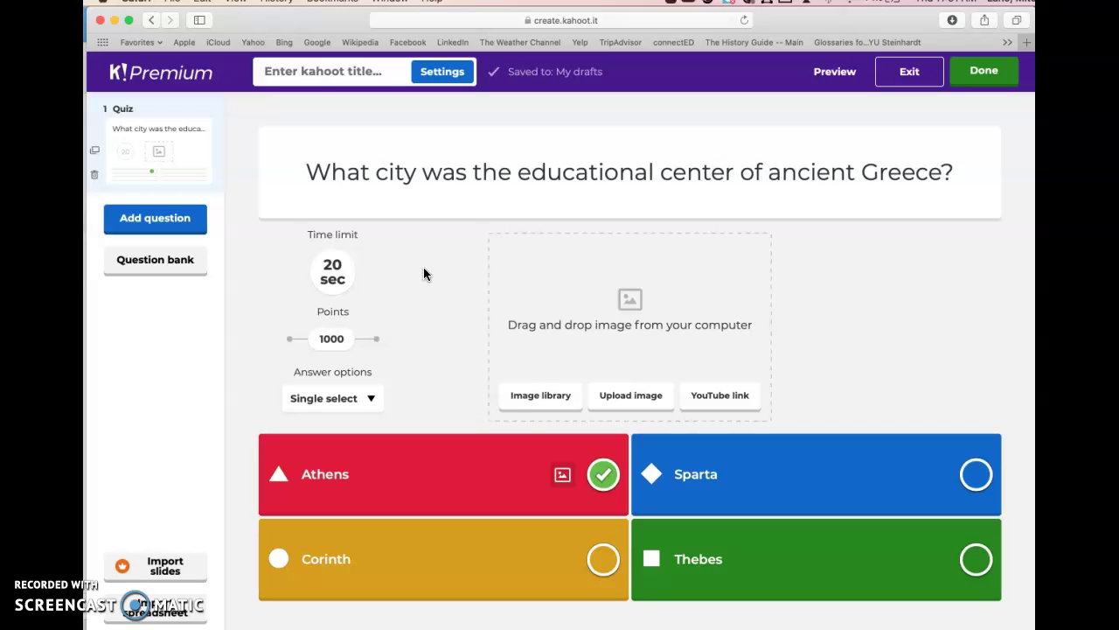
left_click(334, 271)
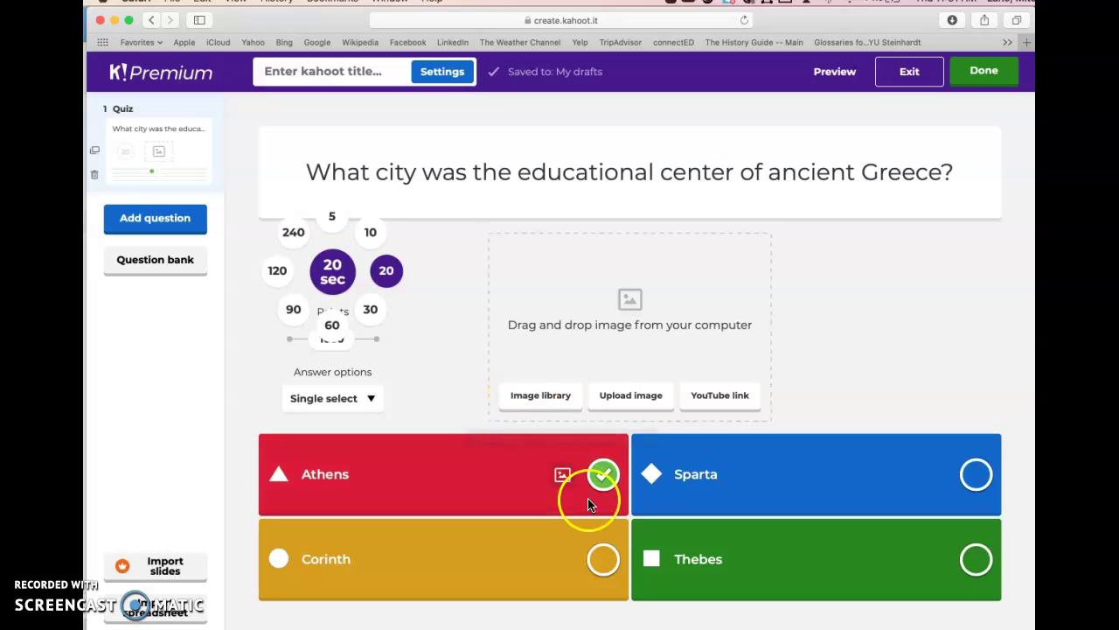
left_click(464, 346)
mouse_move(335, 330)
left_mouse_down()
mouse_move(379, 342)
mouse_move(274, 348)
mouse_move(404, 354)
mouse_move(335, 339)
left_mouse_up()
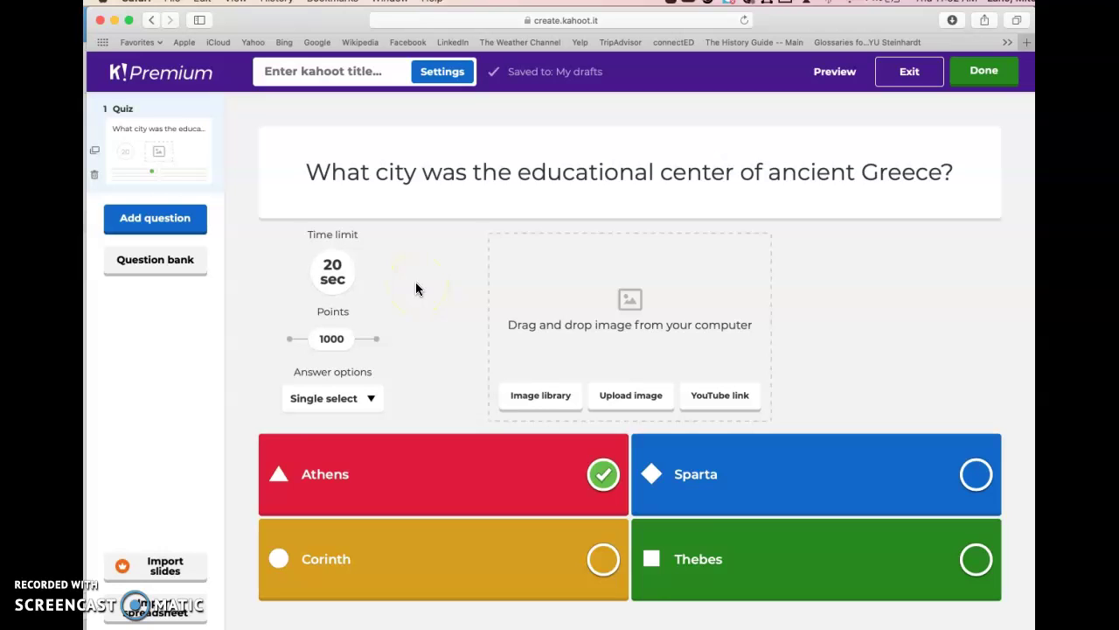
Add a second question of the True or false type.
left_click(185, 230)
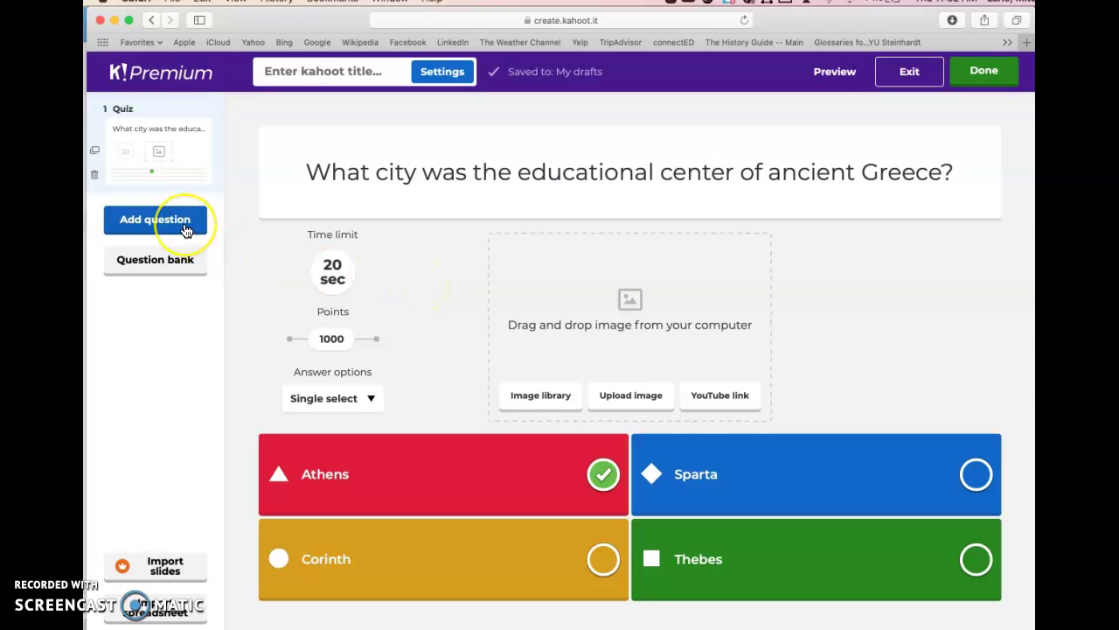
left_click(151, 226)
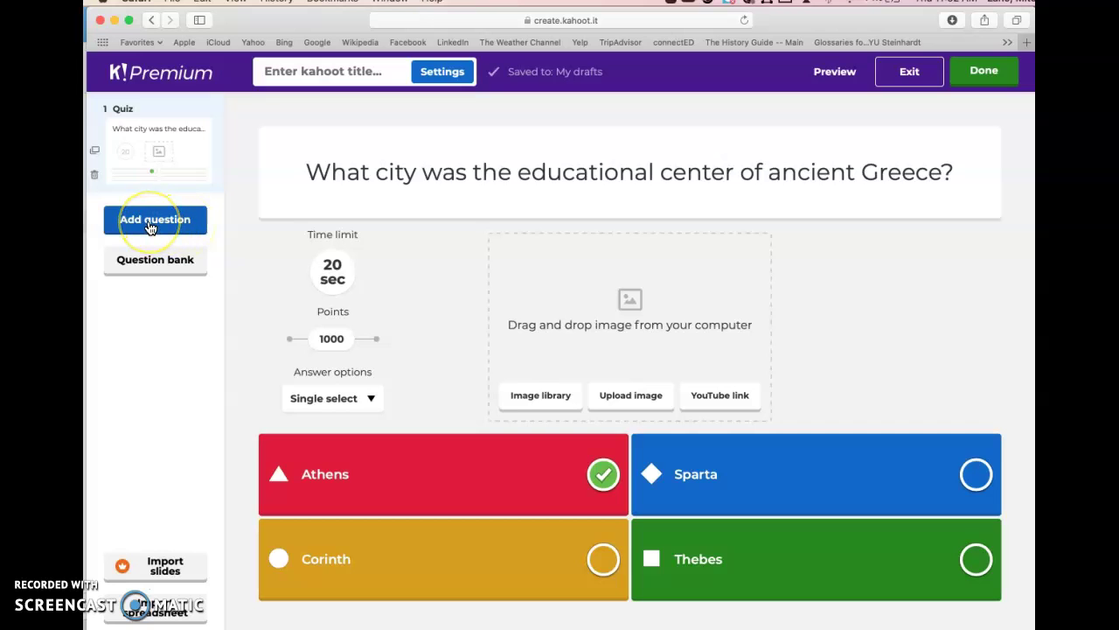
left_click(181, 129)
left_click(175, 224)
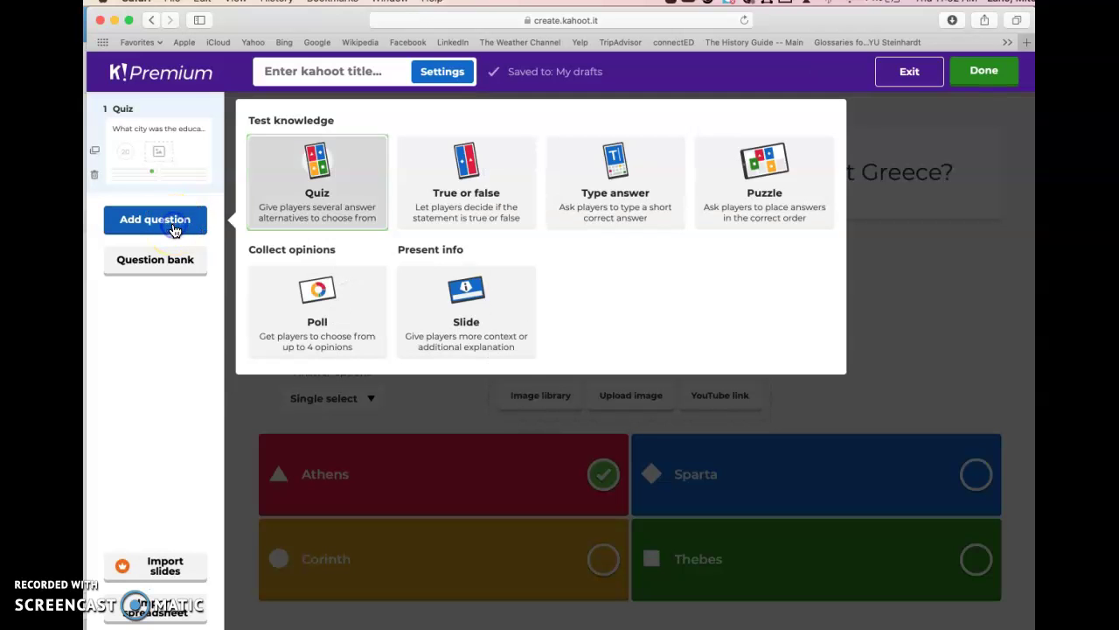
left_click(497, 179)
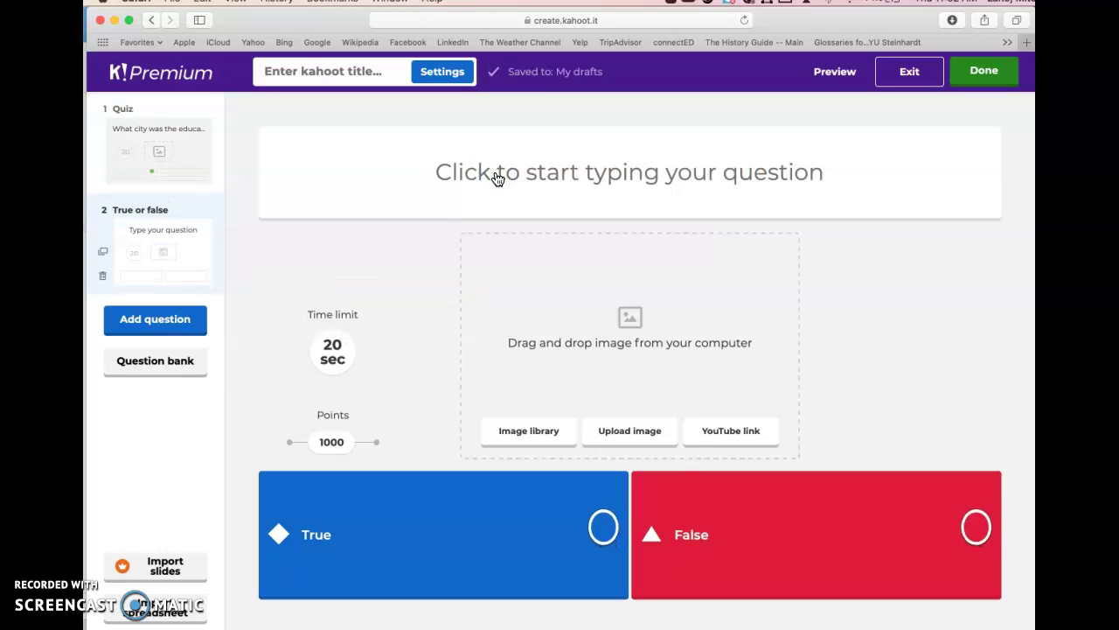
Enter 'Leonidas was a Spartan king.' as the question and mark True correct.
left_click(513, 160)
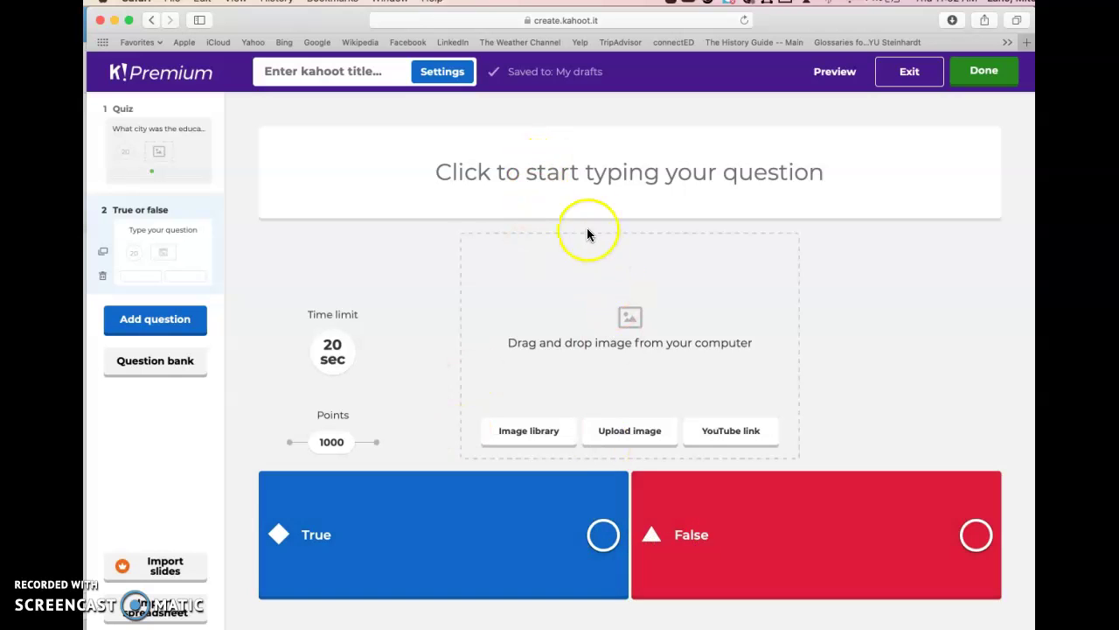
left_click(589, 200)
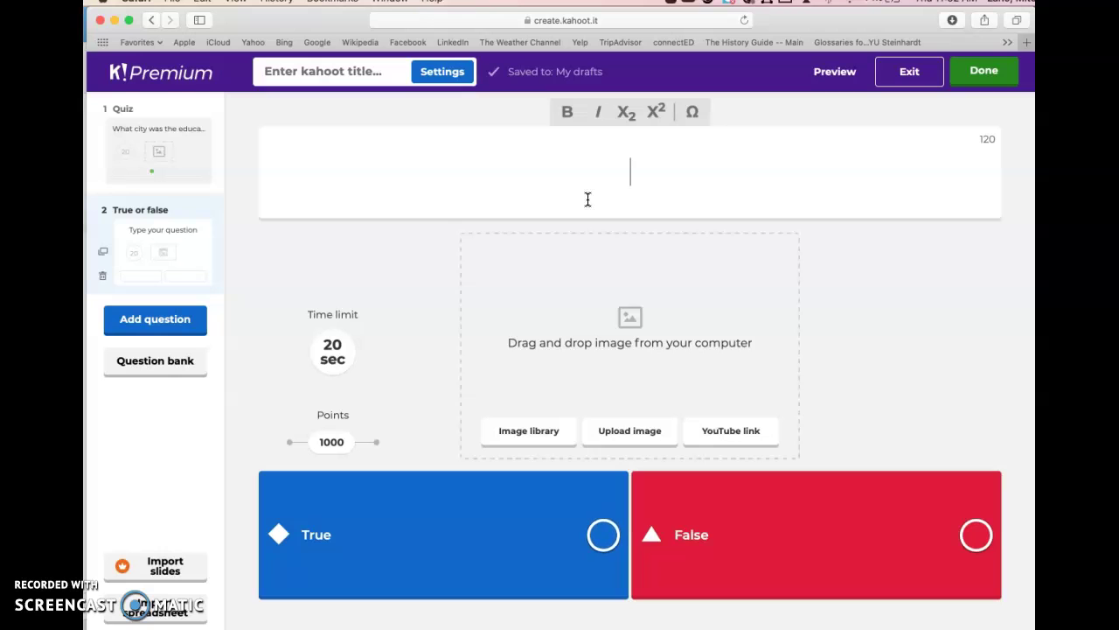
type("Leonidas was a Spartan")
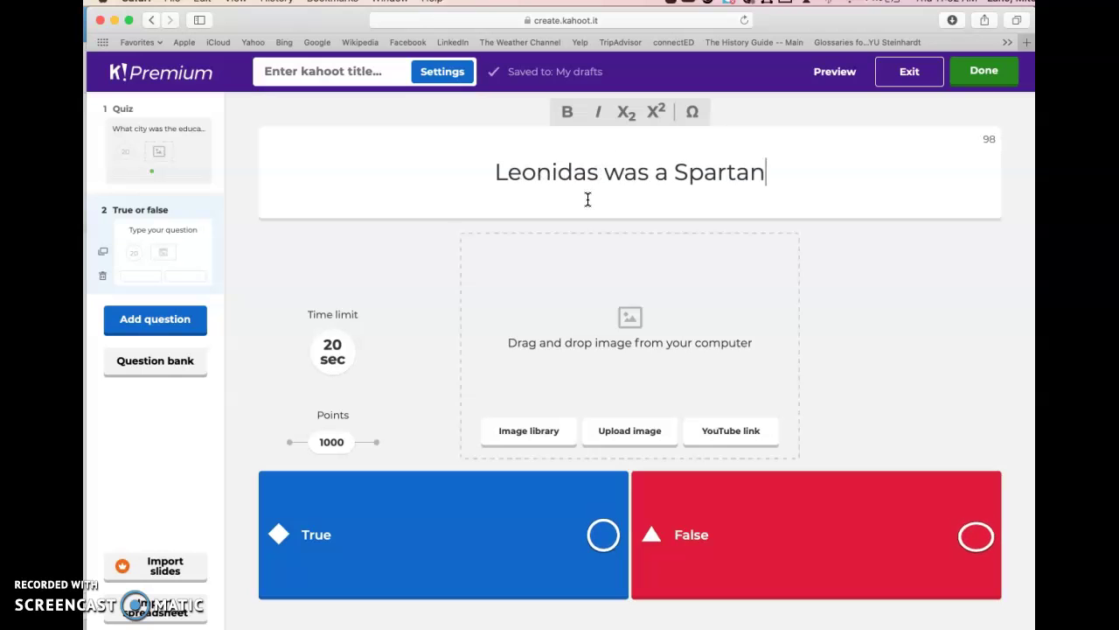
type(" king.")
left_click(462, 256)
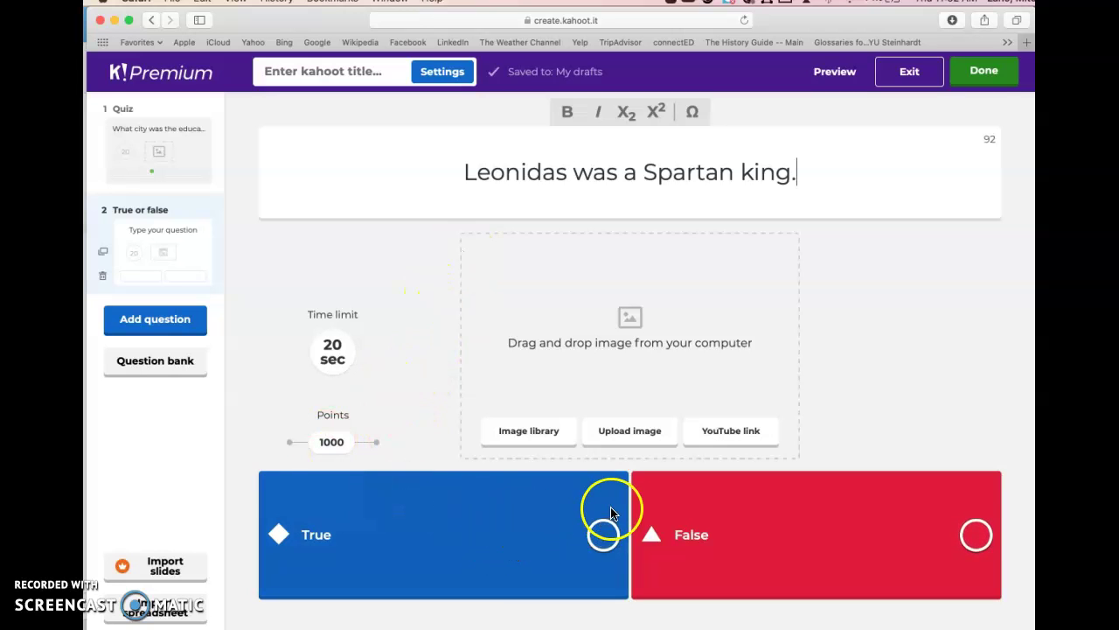
left_click(602, 536)
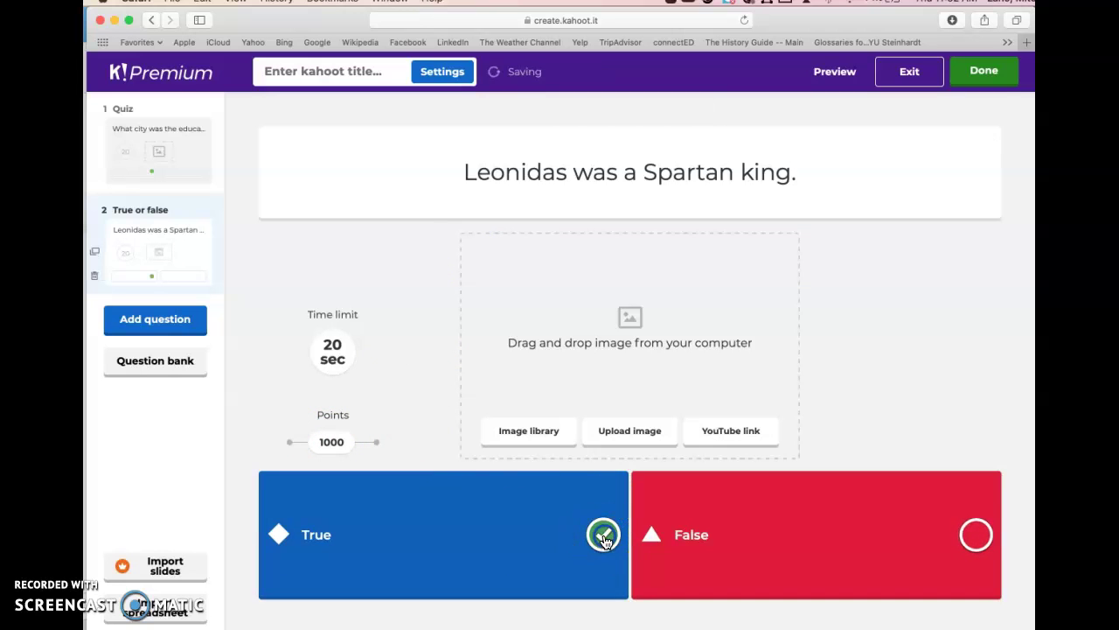
left_click(334, 362)
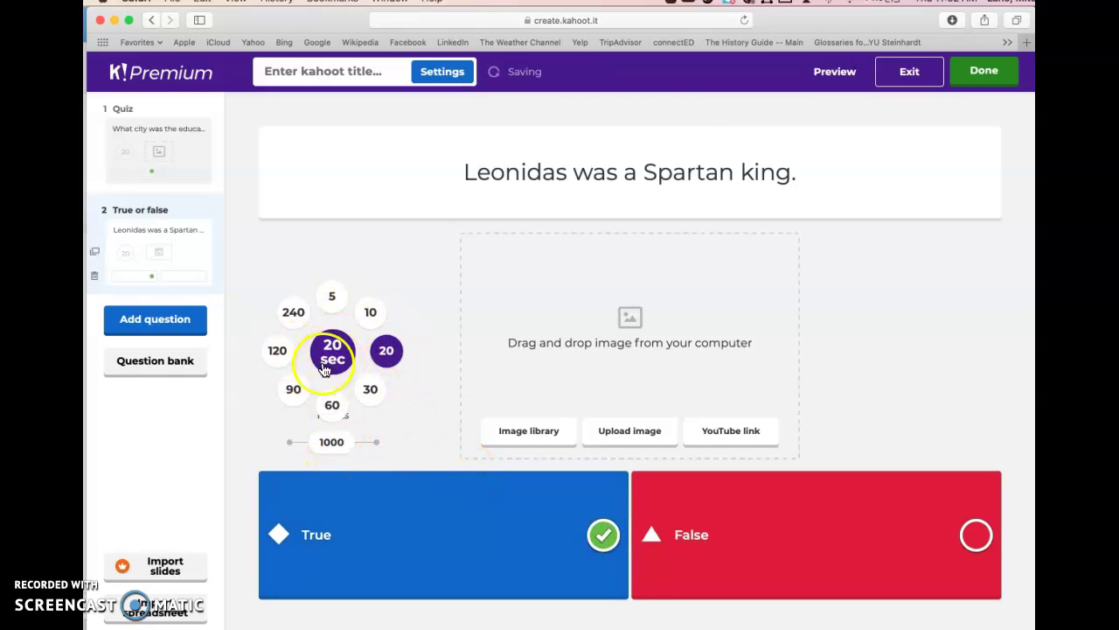
Close the time limit picker, keeping 20 sec on the Leonidas question.
left_click(378, 267)
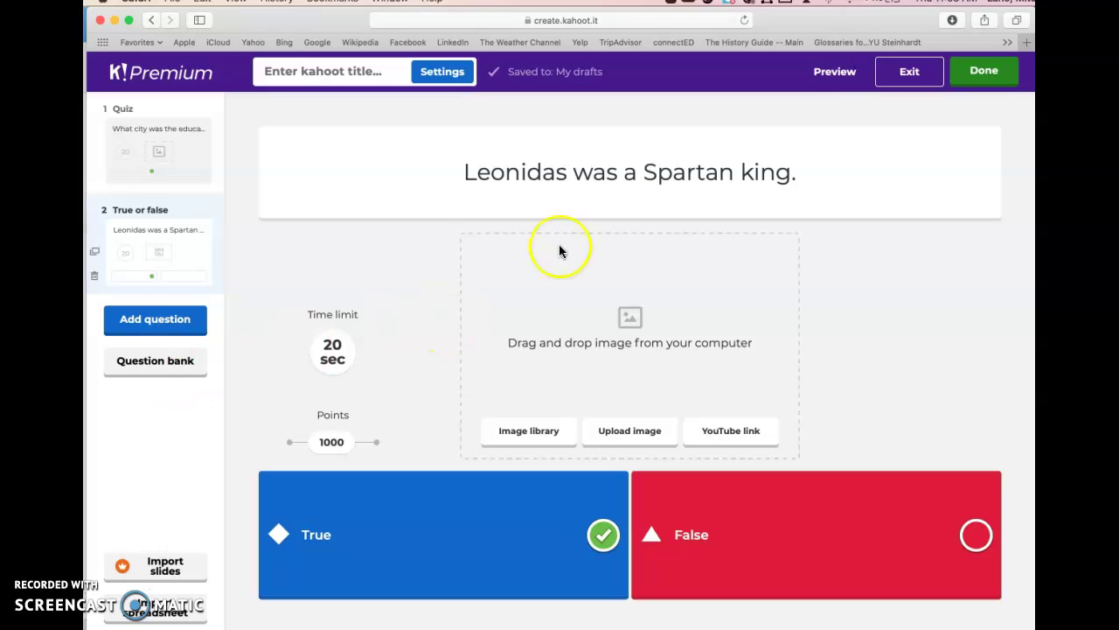
Title the kahoot 'sample Kahoot' and close the ready-to-play confirmation.
left_click(985, 82)
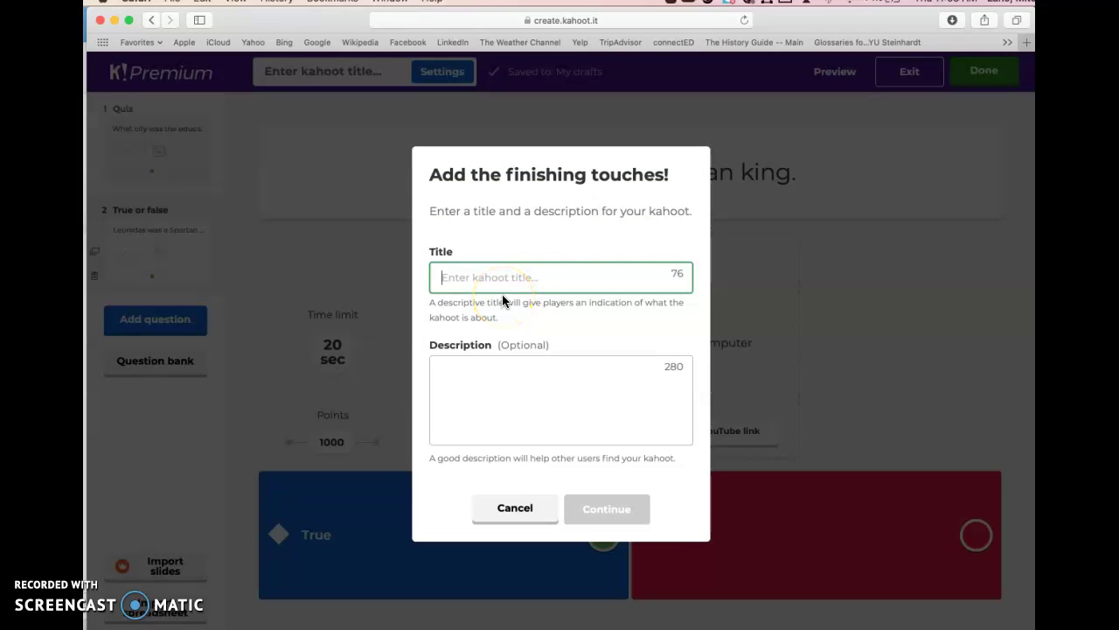
type("sample ")
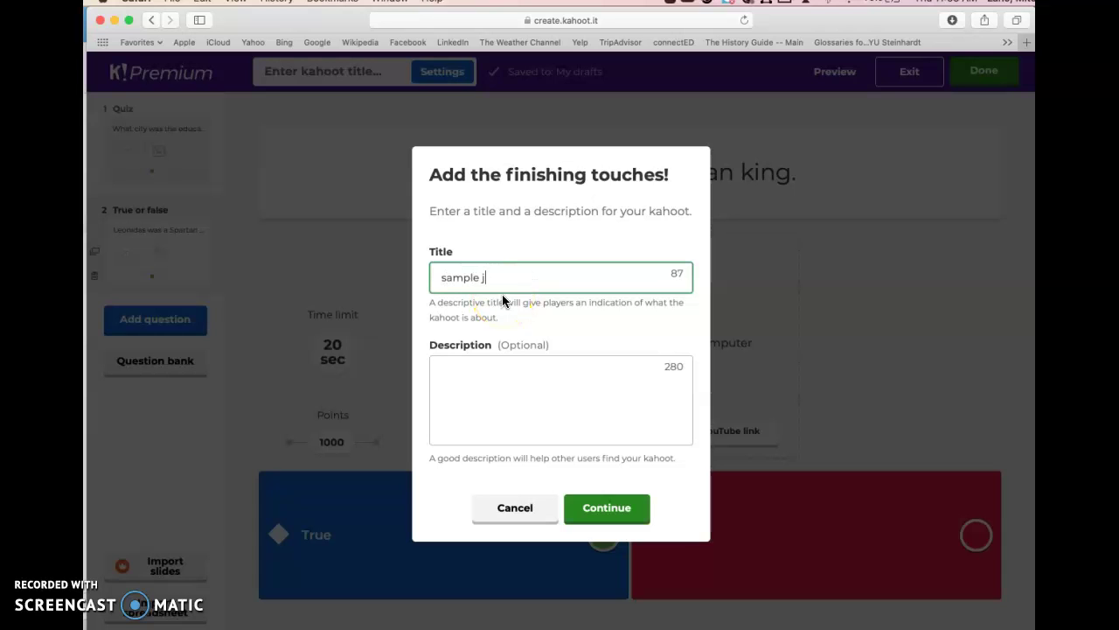
type("Kahoot")
left_click(607, 511)
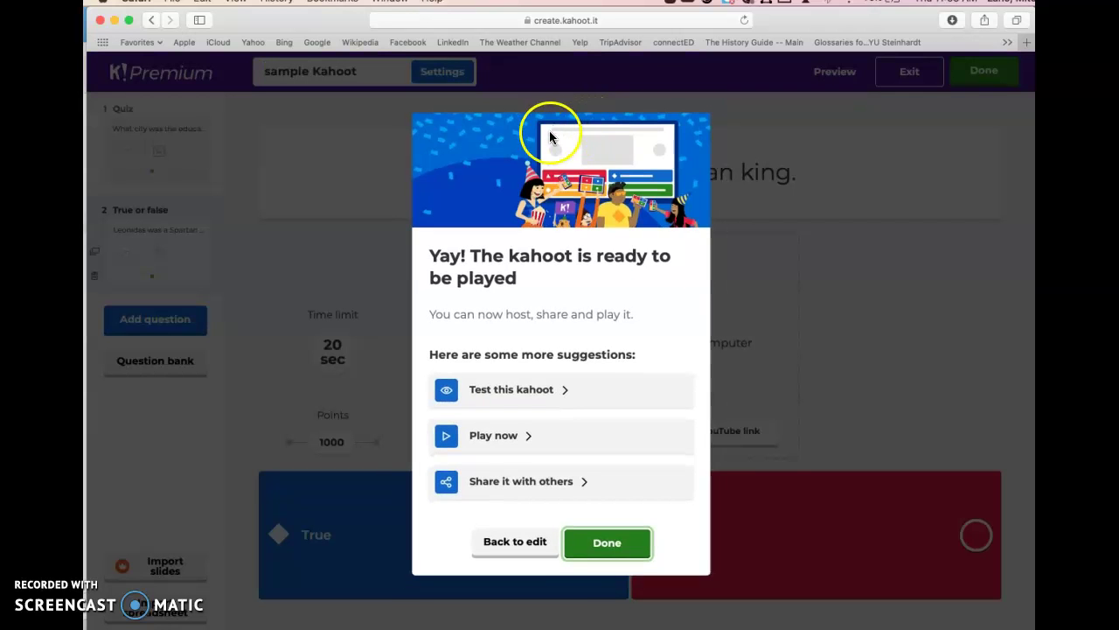
left_click(607, 551)
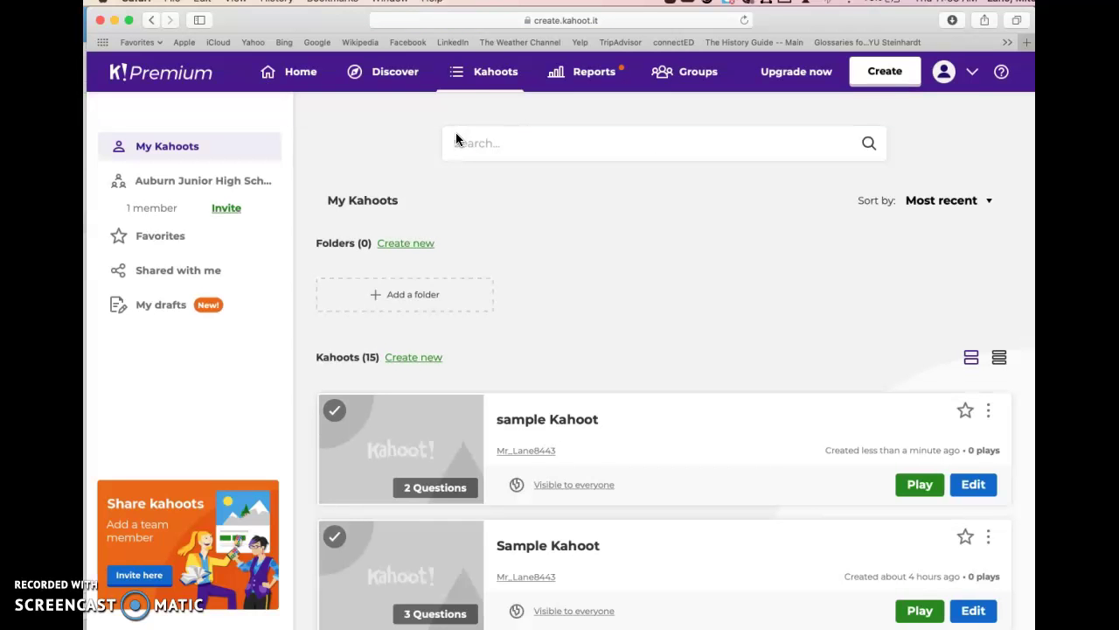
Play 'sample Kahoot' from the Kahoots list, choosing the Teach mode.
left_click(487, 77)
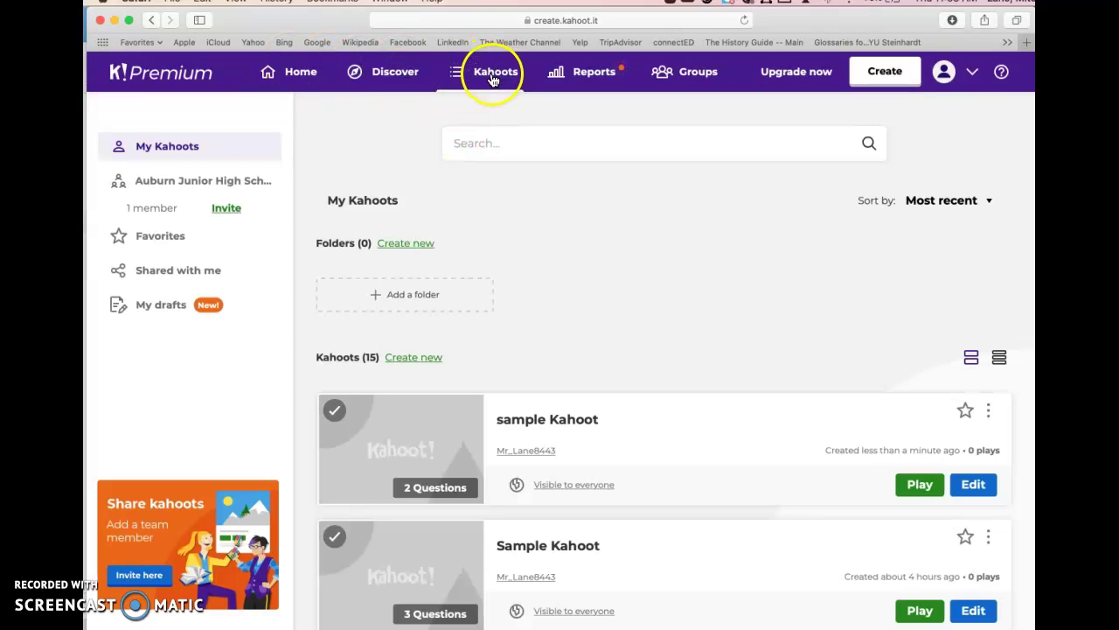
scroll(545, 271, "down", 1)
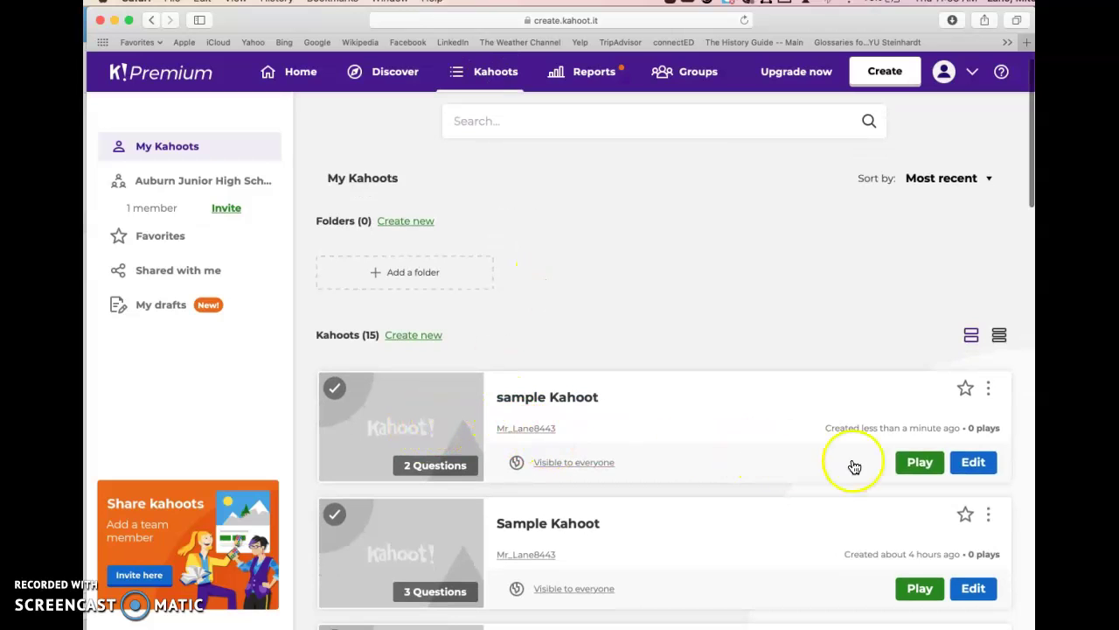
left_click(919, 463)
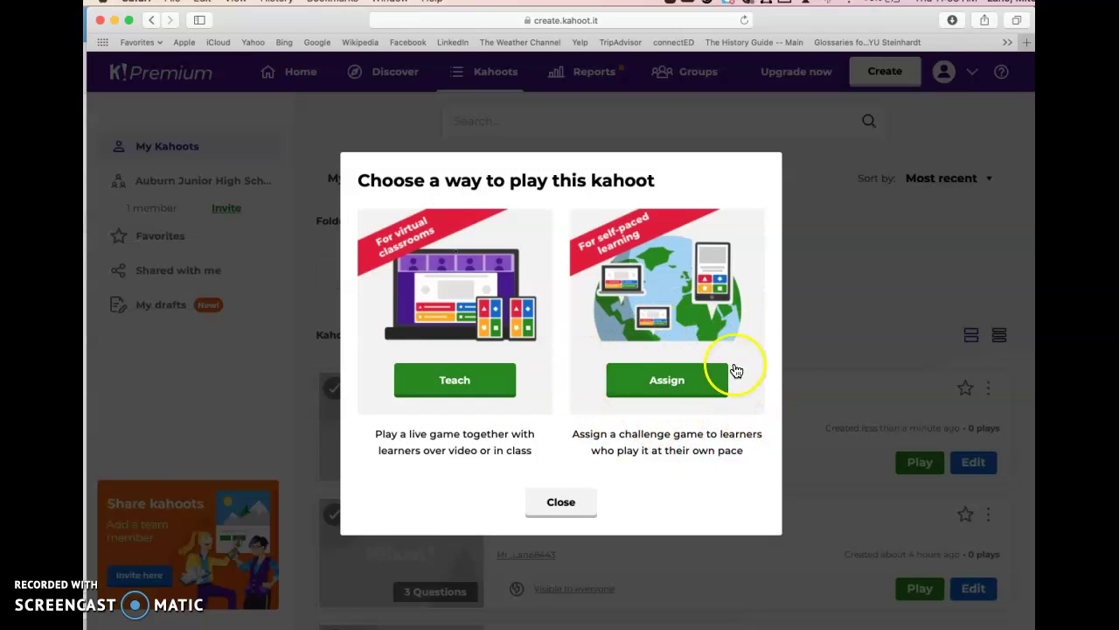
left_click(457, 382)
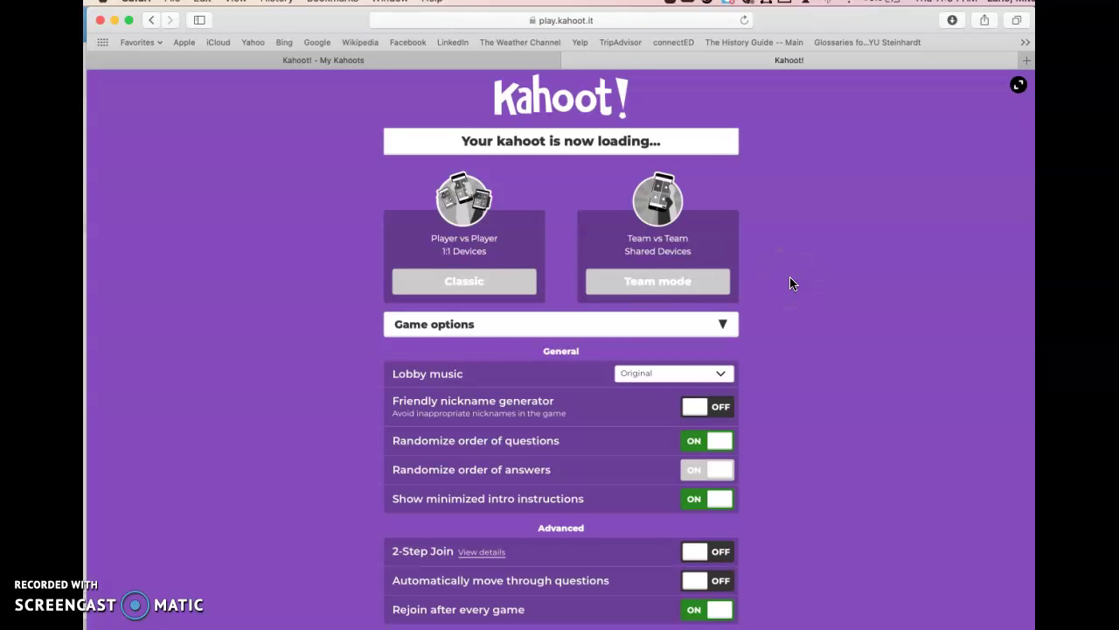
In Game options, turn Personalized learning on and Show minimized intro instructions off.
left_click(758, 260)
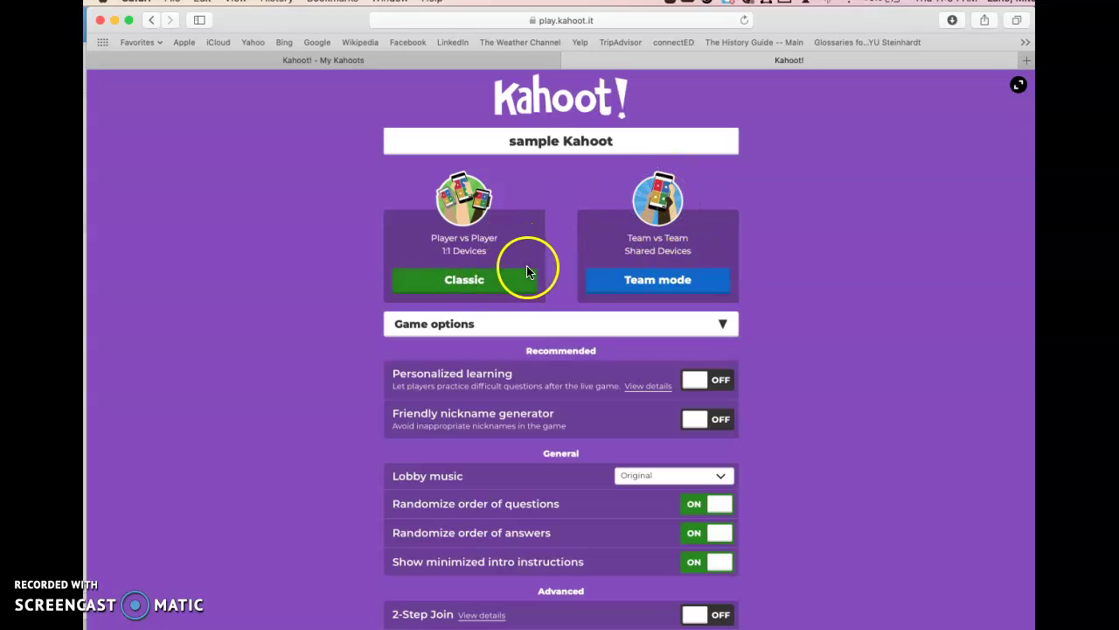
scroll(724, 306, "down", 1)
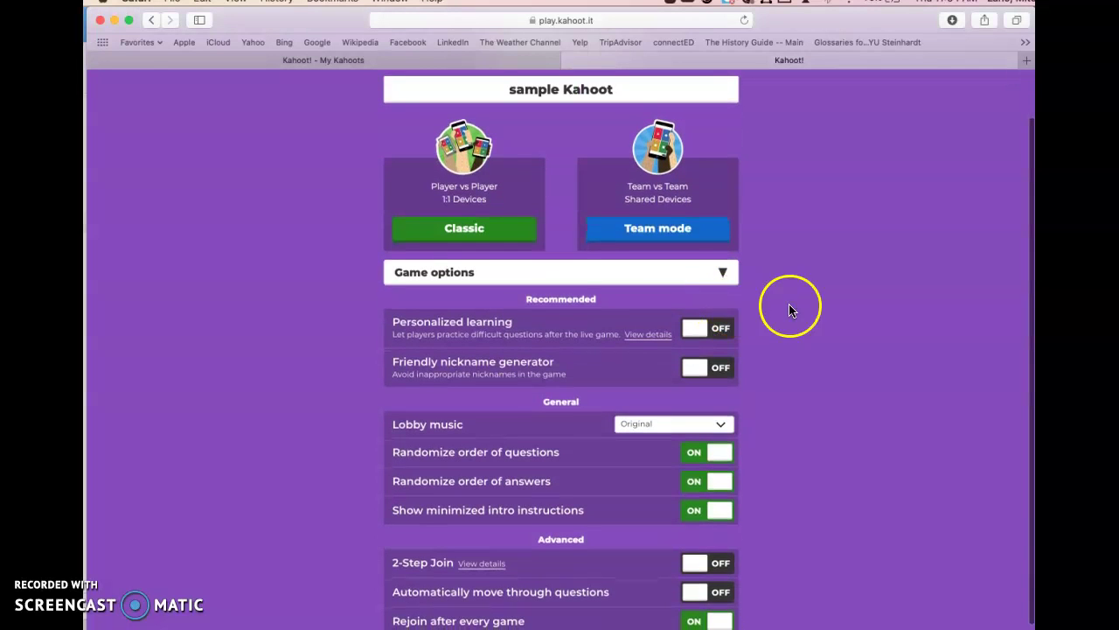
scroll(756, 325, "down", 1)
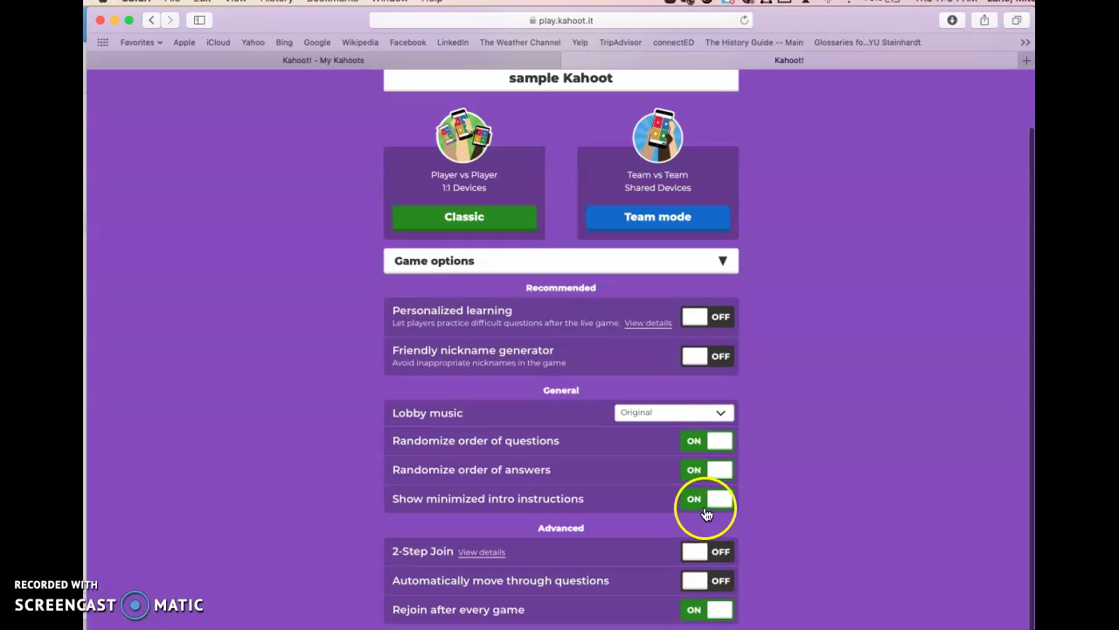
left_click(700, 319)
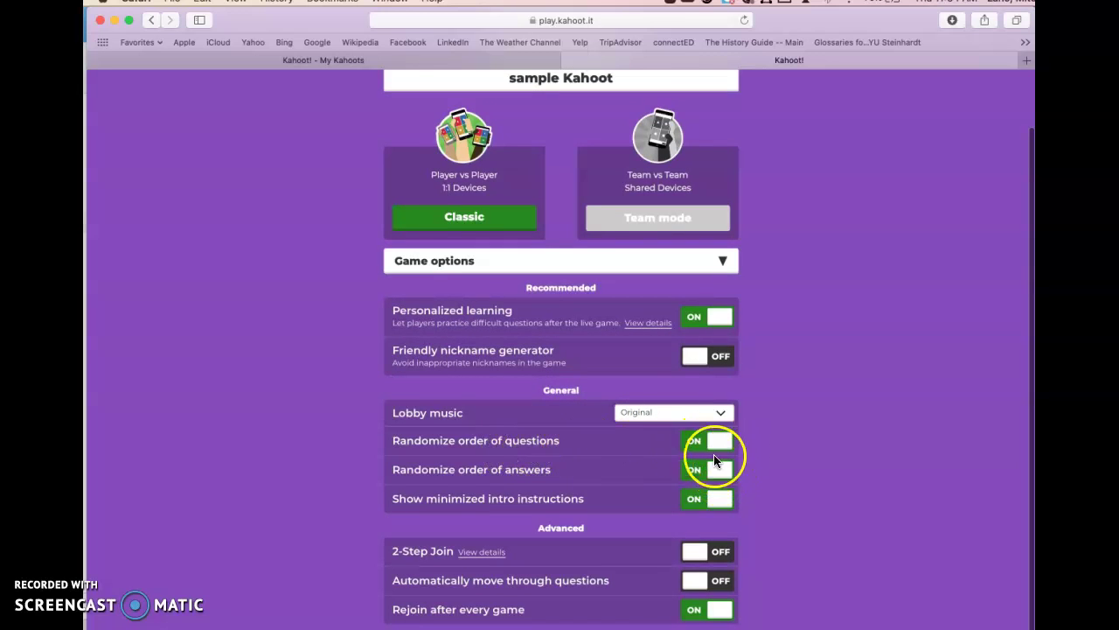
left_click(708, 504)
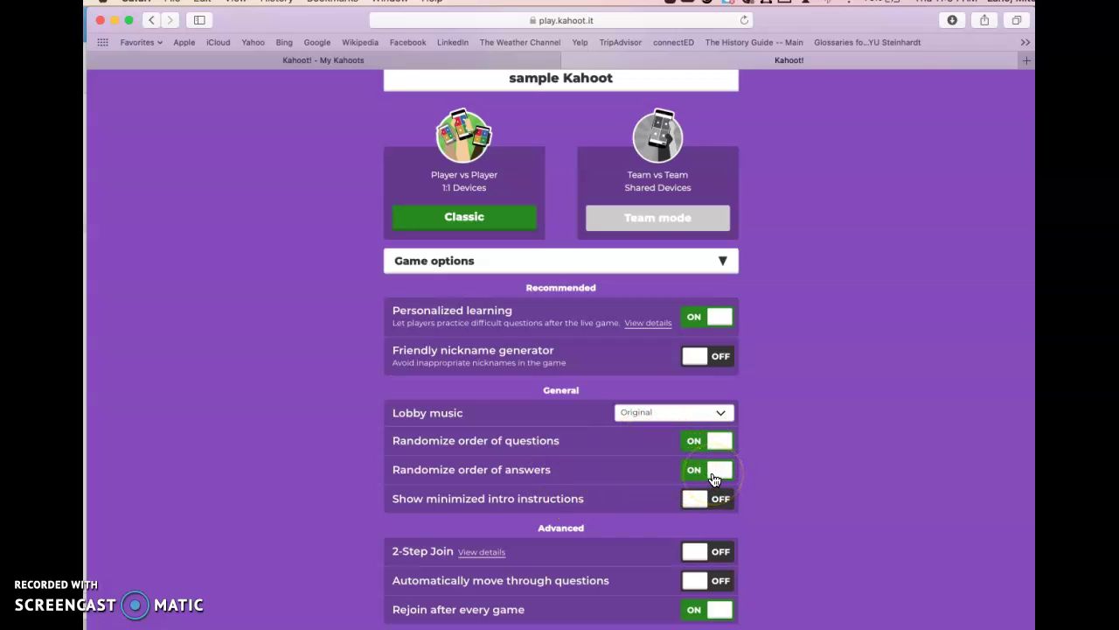
Start the sample Kahoot in Classic player-vs-player mode.
scroll(833, 428, "down", 1)
scroll(833, 433, "up", 1)
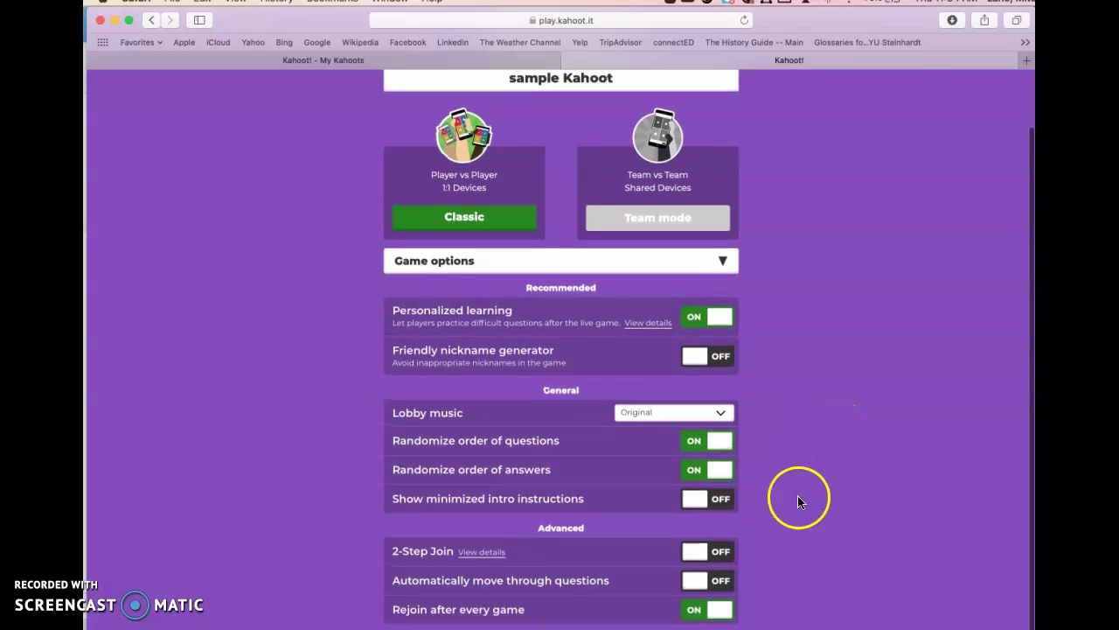
left_click(717, 560)
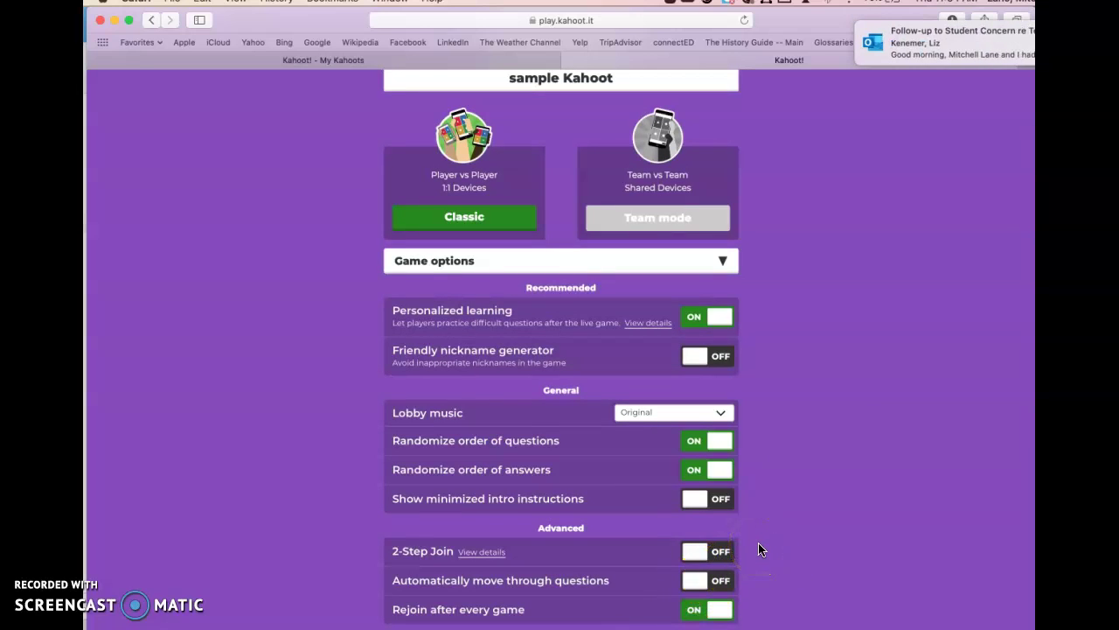
left_click(1005, 56)
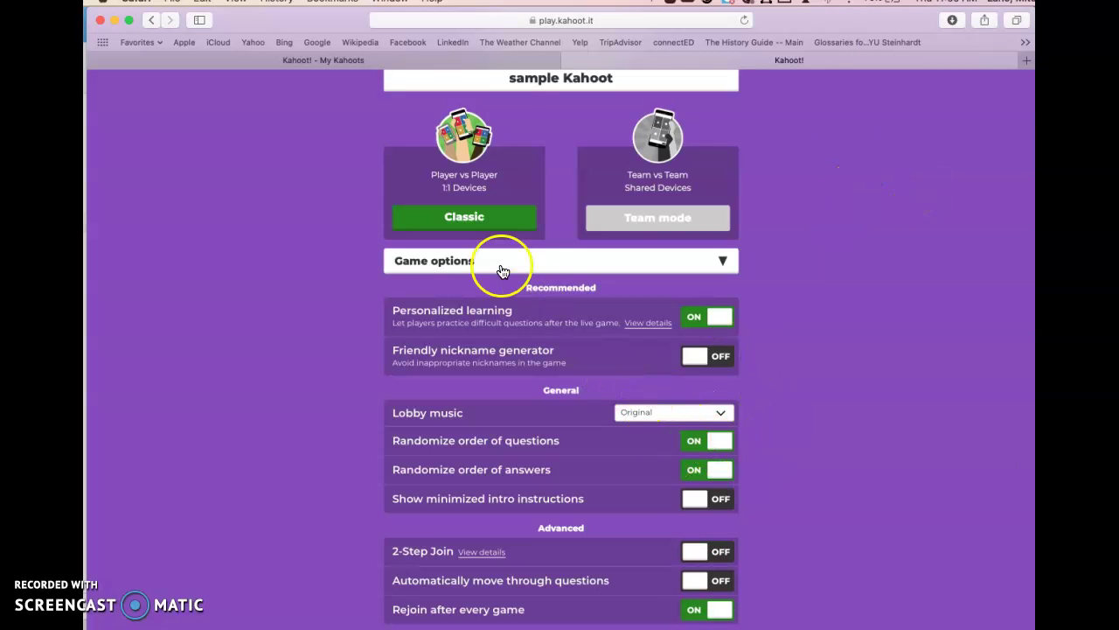
left_click(469, 221)
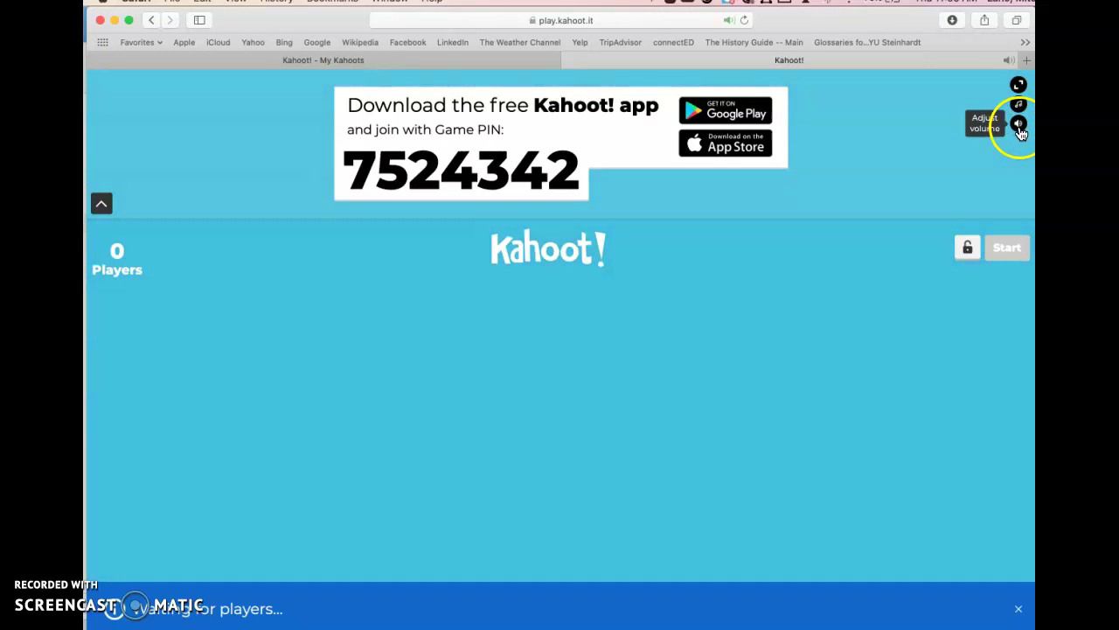
Mute the lobby music by dragging the volume slider all the way left.
mouse_move(1018, 123)
left_click_drag(1021, 127, 951, 125)
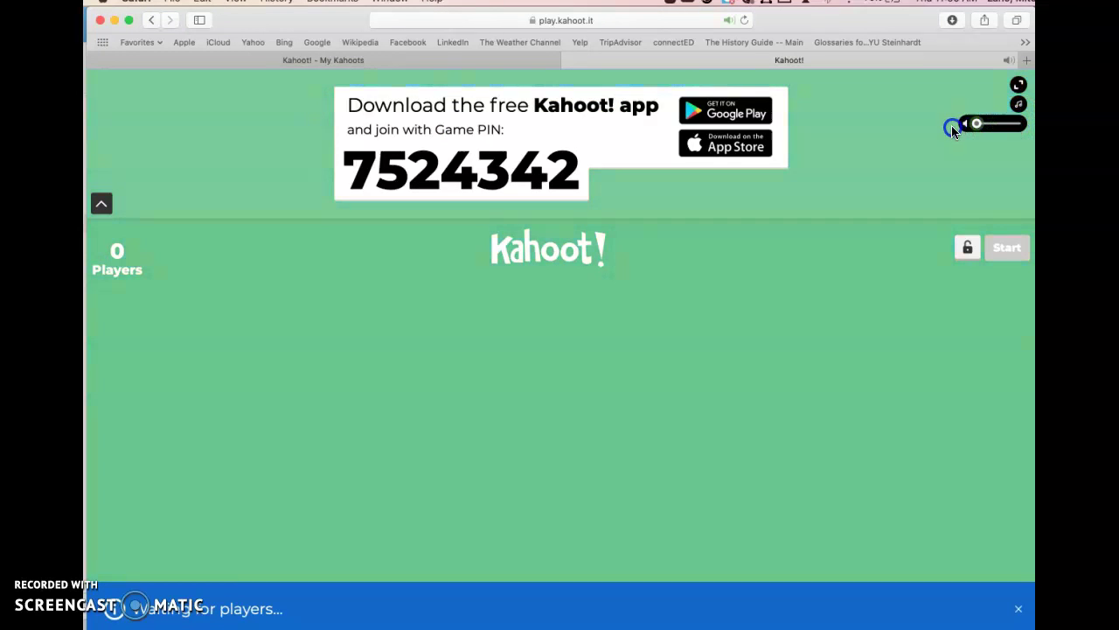